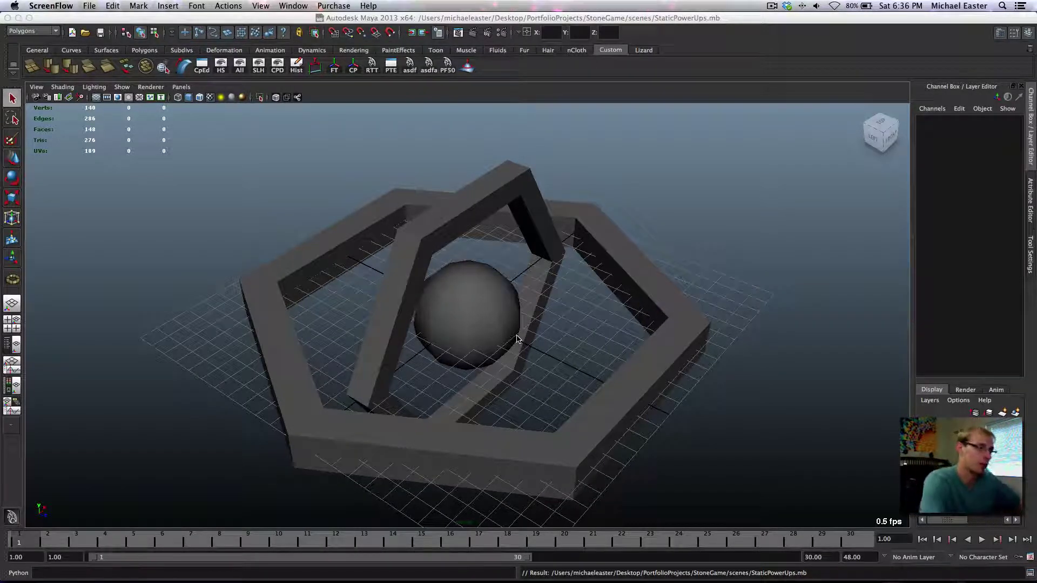
pyautogui.moveTo(377, 156); pyautogui.dragTo(760, 297)
pyautogui.click(566, 266)
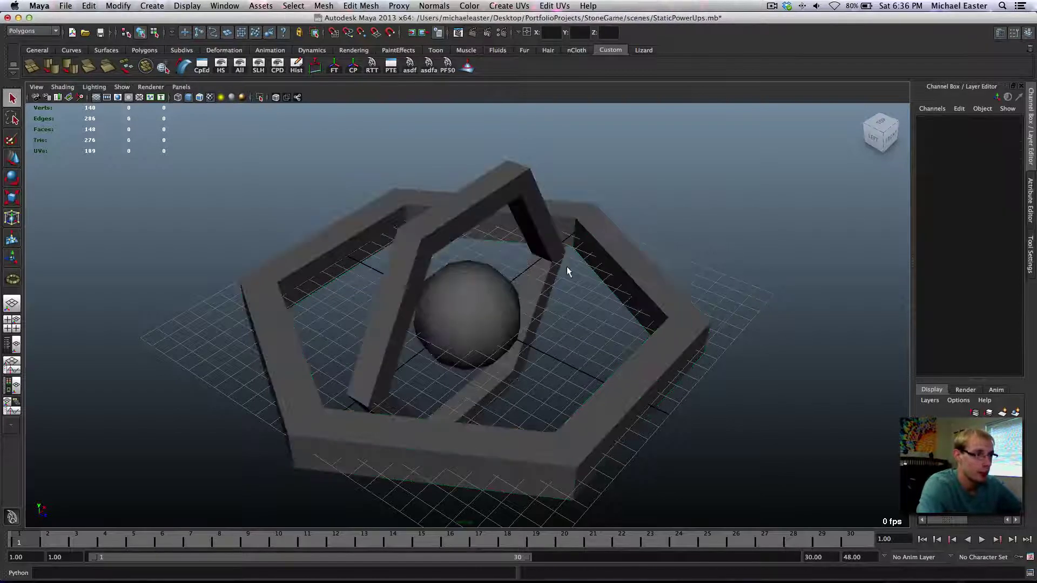
pyautogui.moveTo(230, 142); pyautogui.dragTo(849, 559)
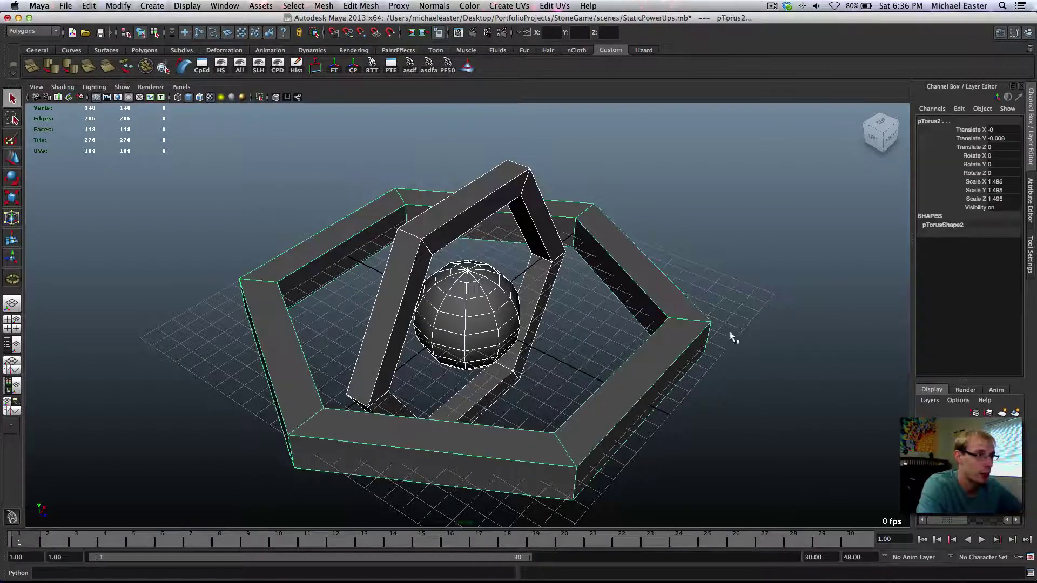
pyautogui.click(729, 331)
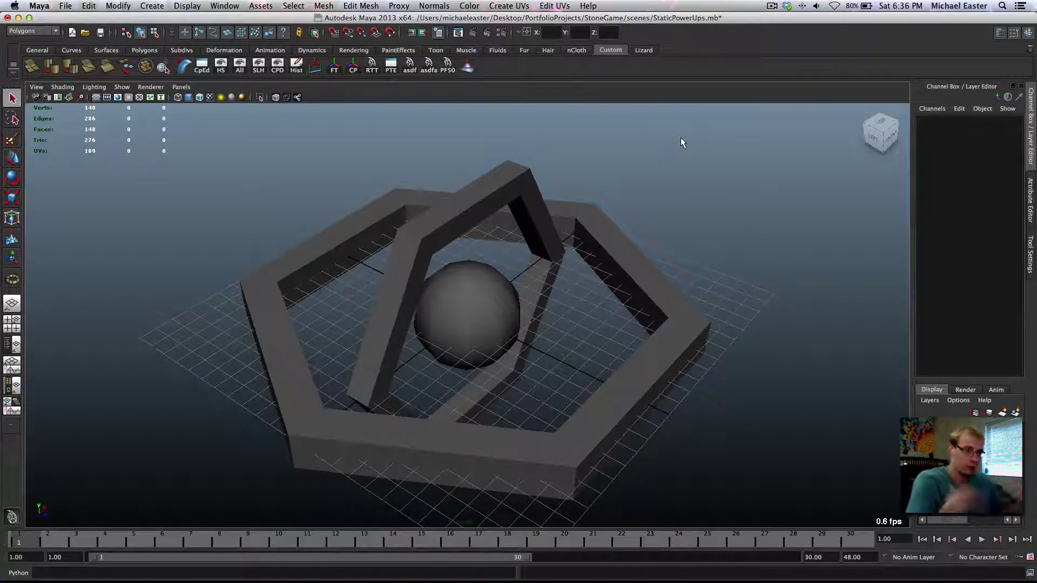
# Step: Save the current scene, leaving no object selected
pyautogui.press('super+s')
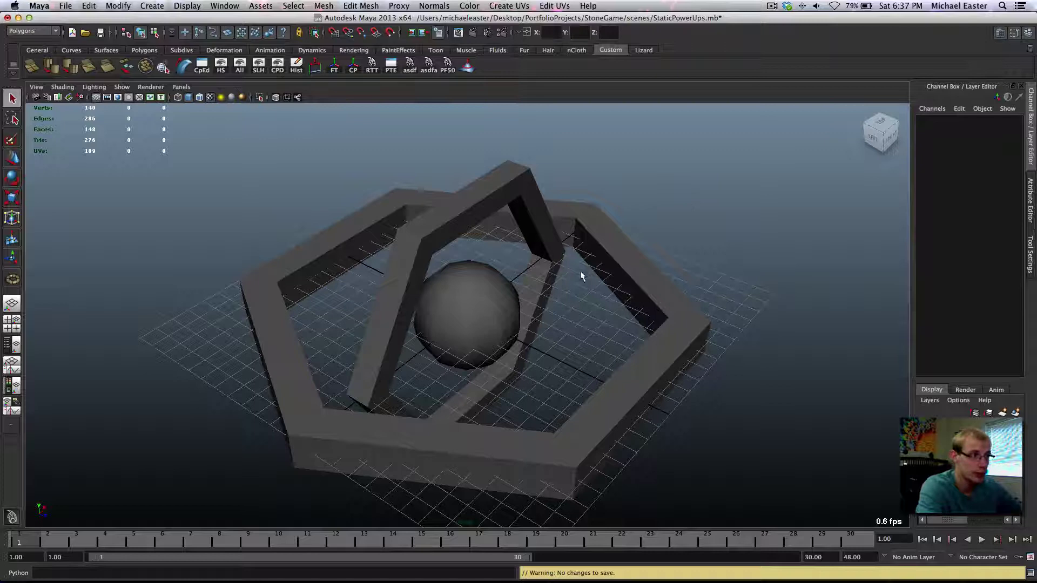
pyautogui.click(551, 273)
pyautogui.click(576, 294)
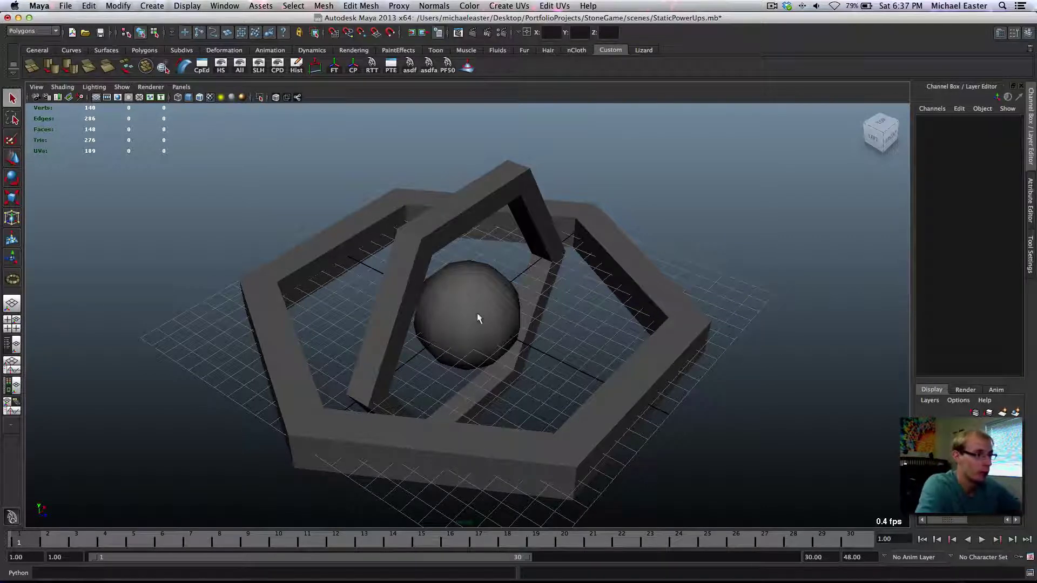
# Step: Examine the sphere and the two hexagonal rings individually and together, in the perspective view and the four-view layout
pyautogui.click(412, 345)
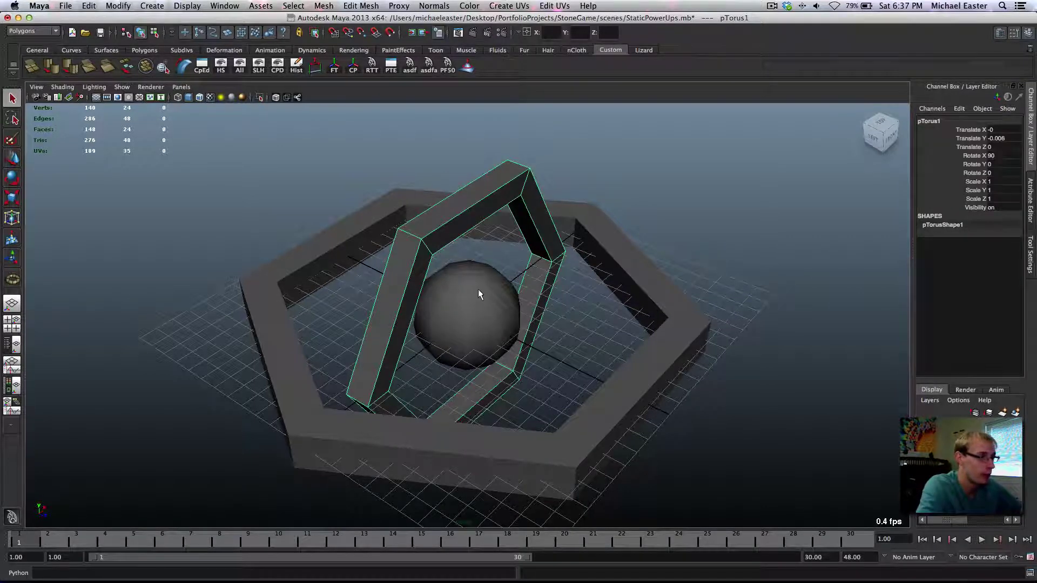
pyautogui.press('w')
pyautogui.press('e')
pyautogui.moveTo(804, 239); pyautogui.dragTo(384, 491)
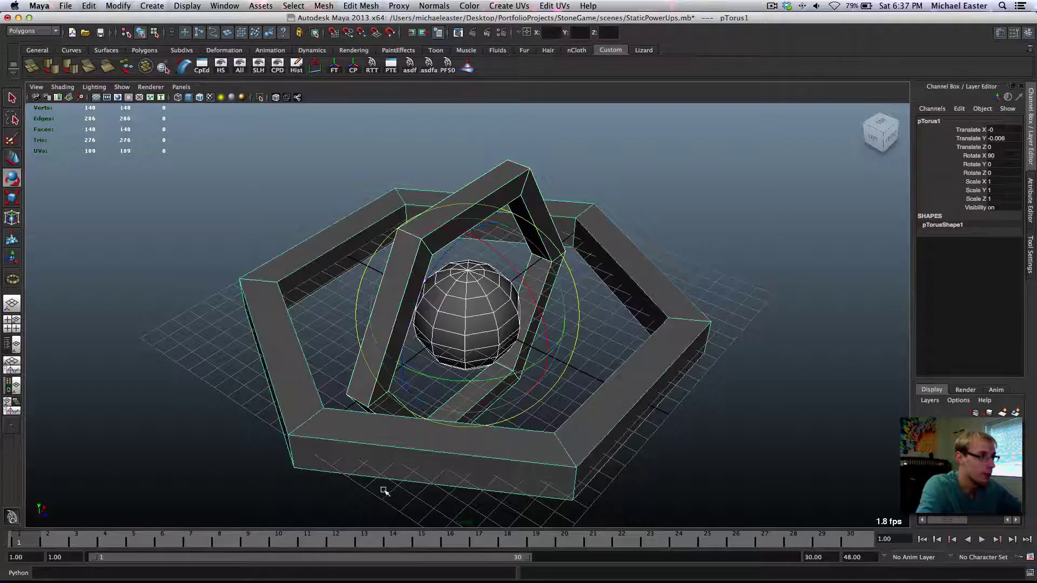
pyautogui.click(807, 354)
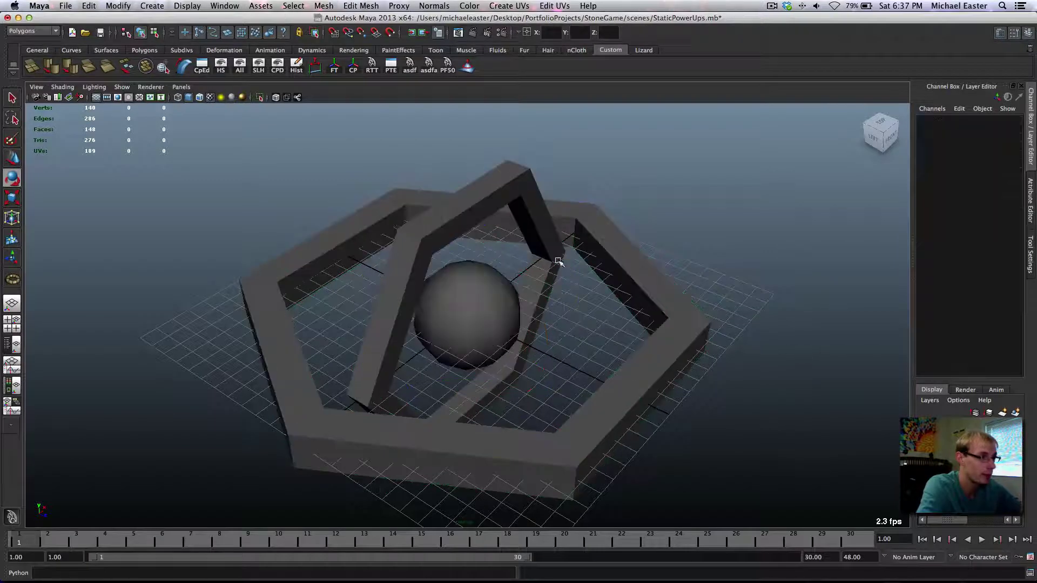
pyautogui.click(463, 317)
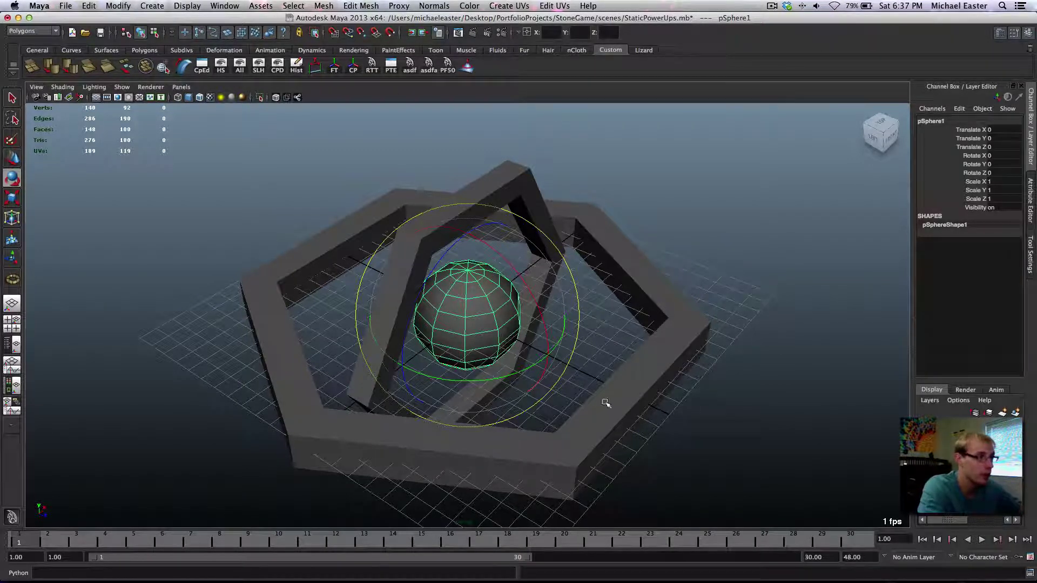
pyautogui.click(499, 181)
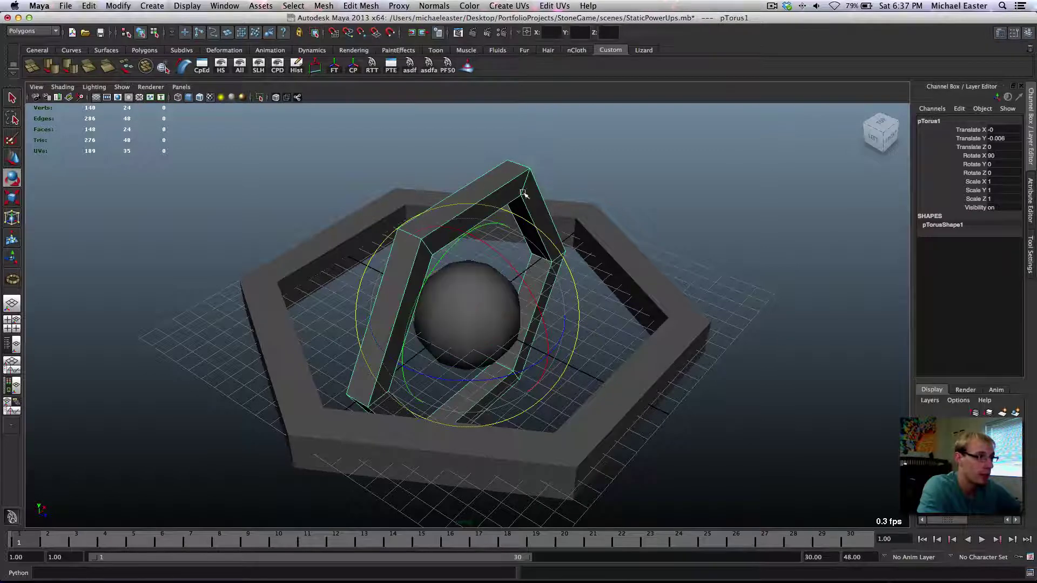
pyautogui.click(618, 284)
pyautogui.click(525, 195)
pyautogui.click(663, 208)
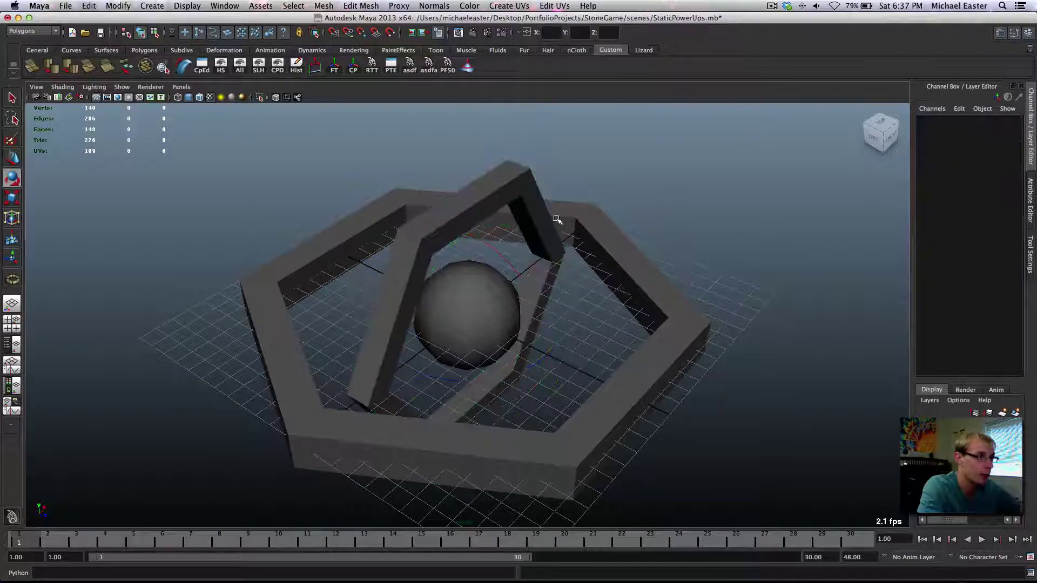
pyautogui.click(517, 189)
pyautogui.click(718, 304)
pyautogui.moveTo(706, 189); pyautogui.dragTo(330, 362)
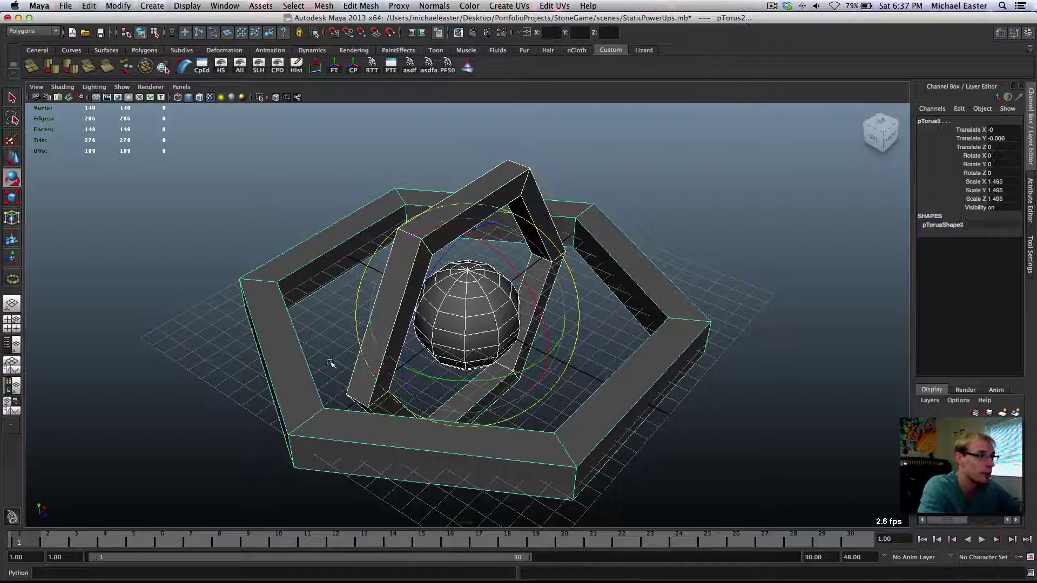
pyautogui.click(740, 261)
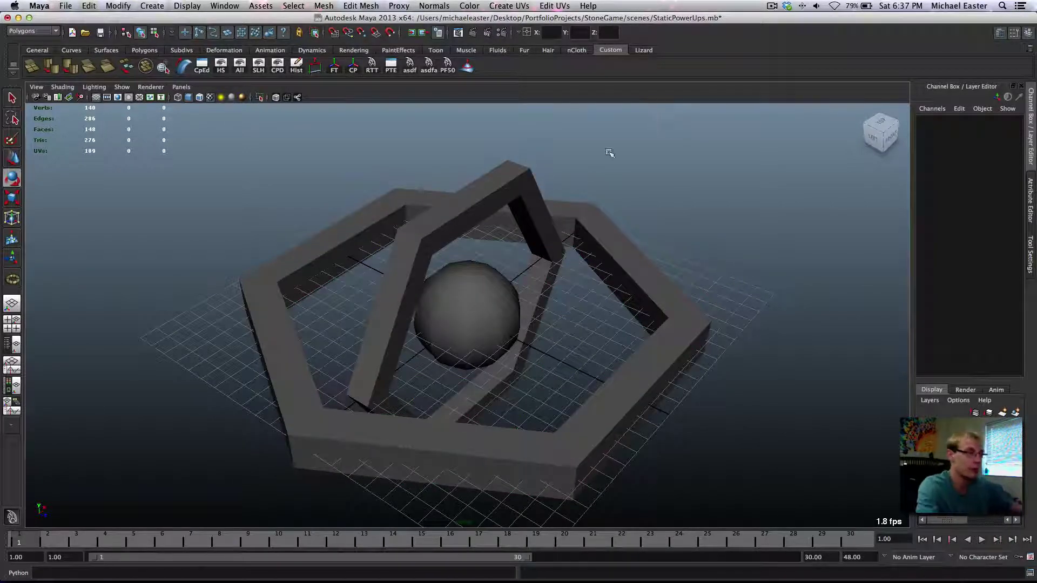
pyautogui.press('space')
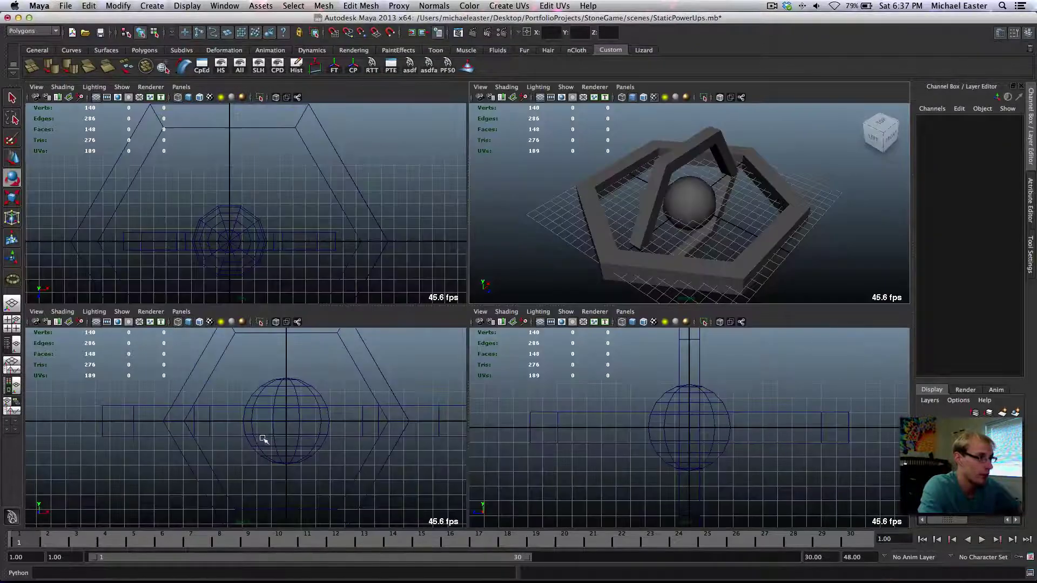
pyautogui.press('space')
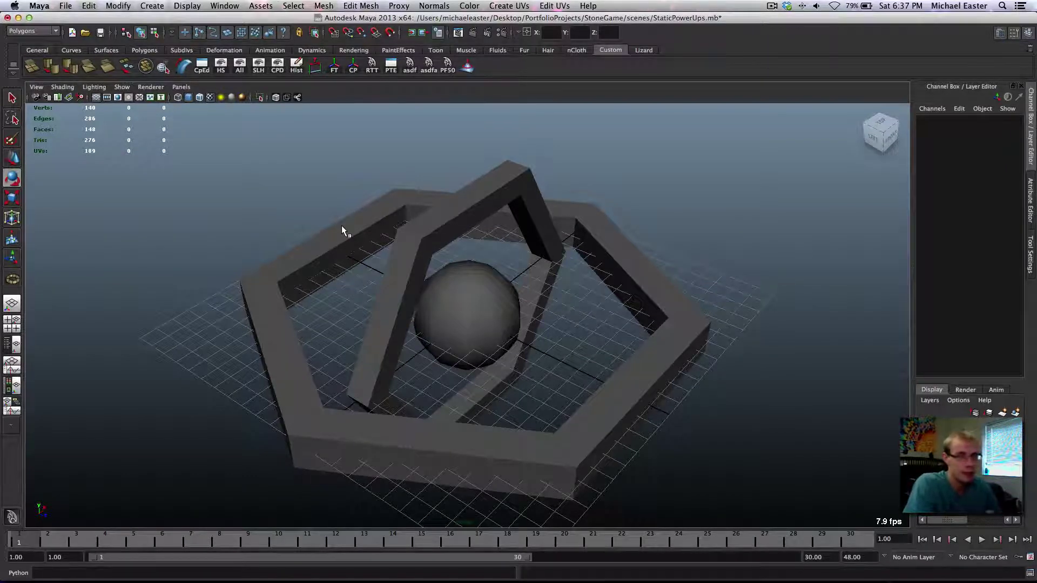
pyautogui.click(467, 292)
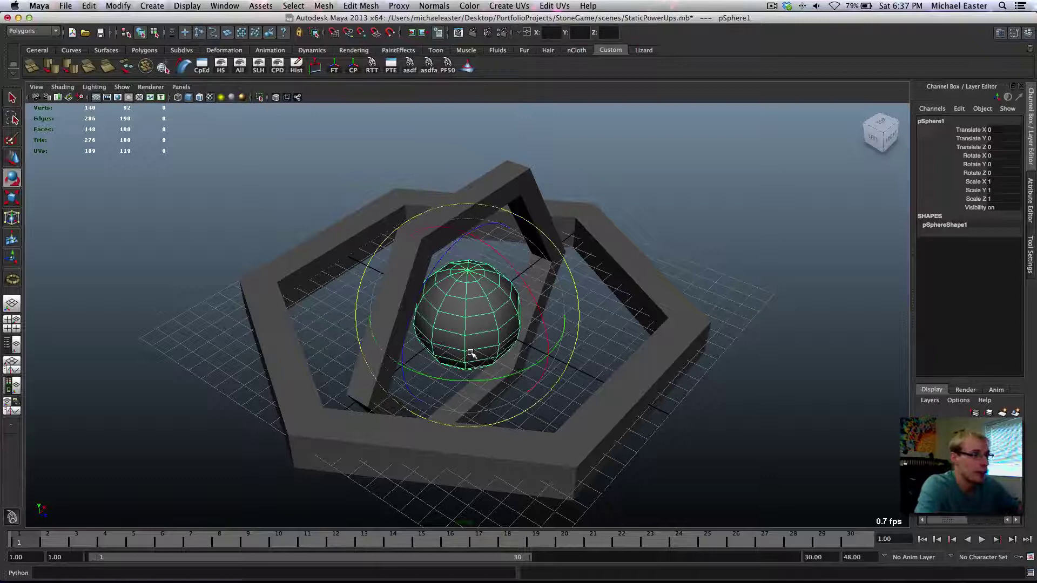
pyautogui.click(746, 240)
# Step: Try rotating the upright inner ring about X and the flat outer ring about Z, undoing each rotation
pyautogui.click(563, 263)
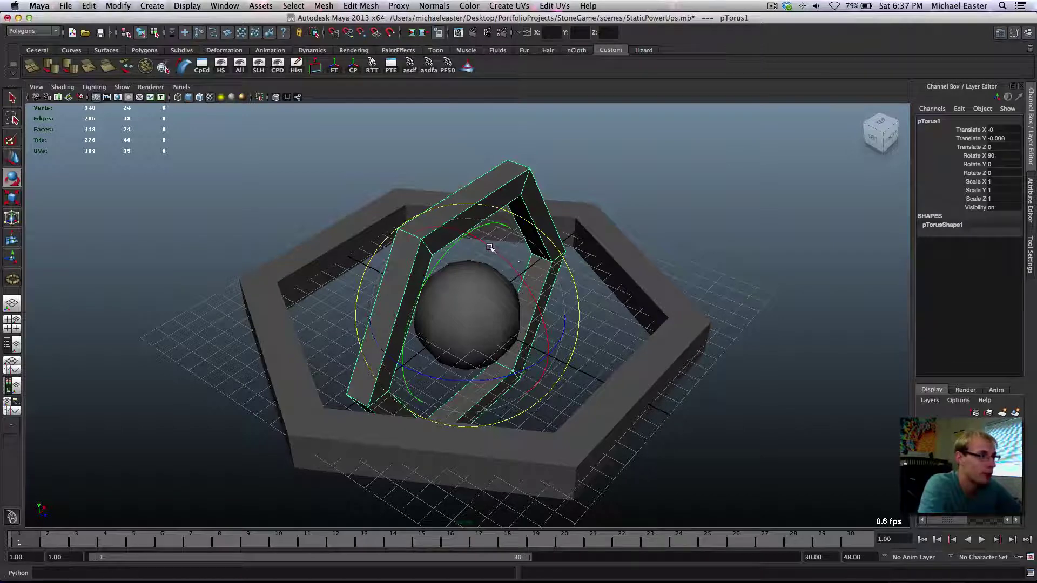
pyautogui.moveTo(489, 248); pyautogui.dragTo(249, 313)
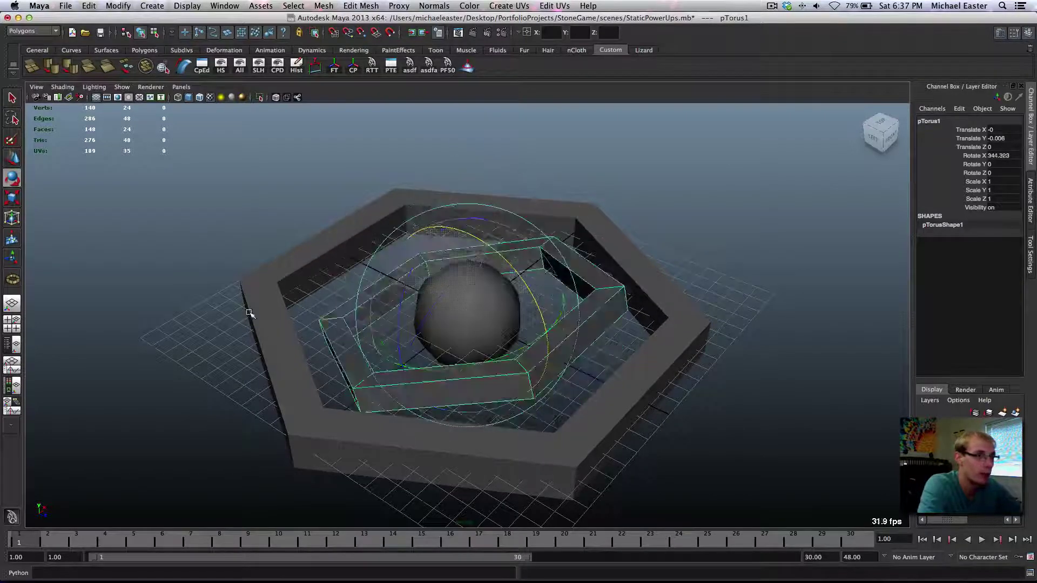
pyautogui.press('z')
pyautogui.press('z')
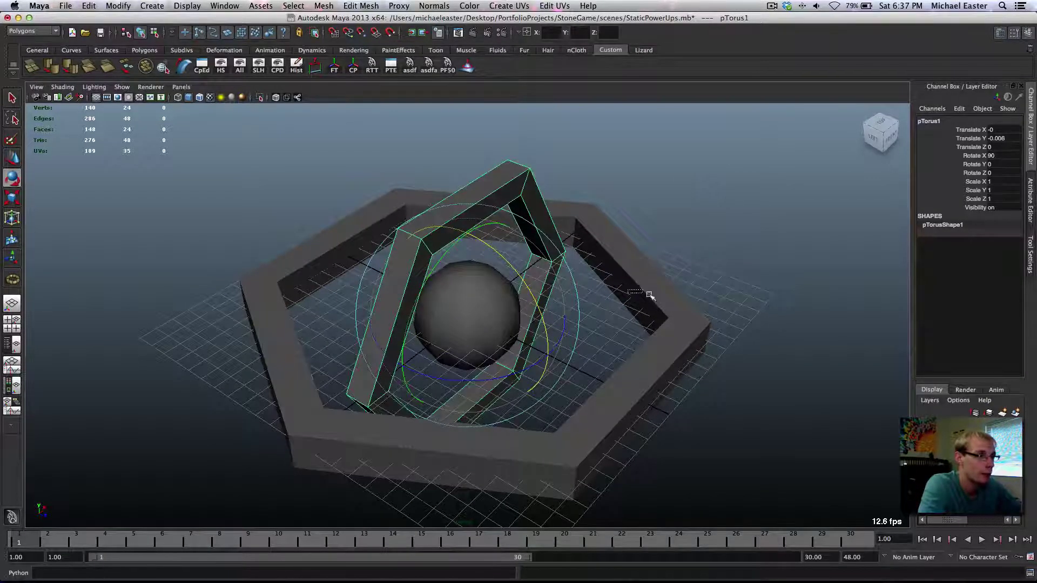
pyautogui.click(653, 296)
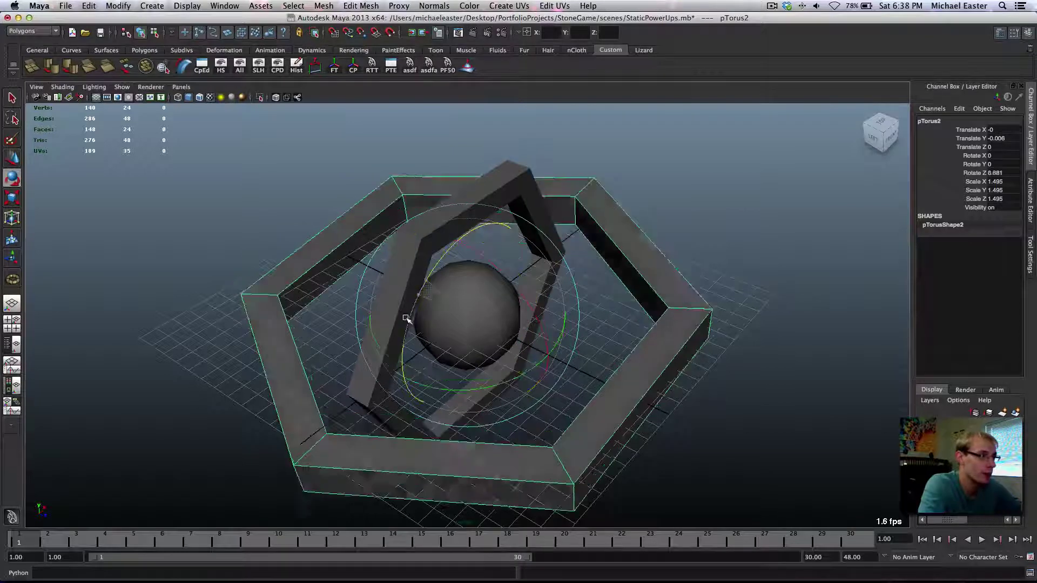
pyautogui.moveTo(406, 317); pyautogui.dragTo(387, 463)
pyautogui.press('z')
# Step: Freeze the transformations of the sphere and both hexagonal rings together
pyautogui.click(518, 183)
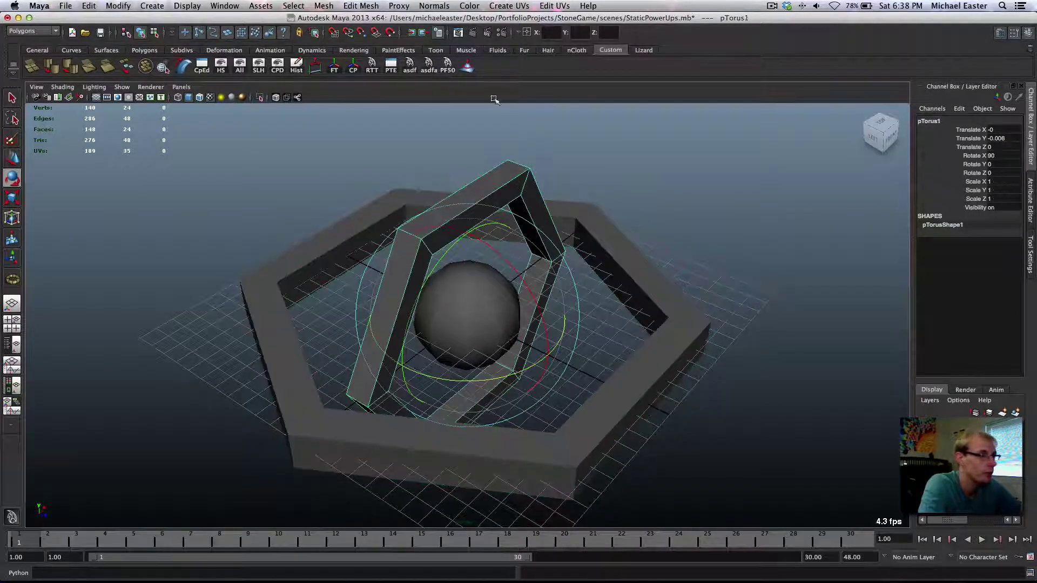
pyautogui.moveTo(274, 162); pyautogui.dragTo(691, 469)
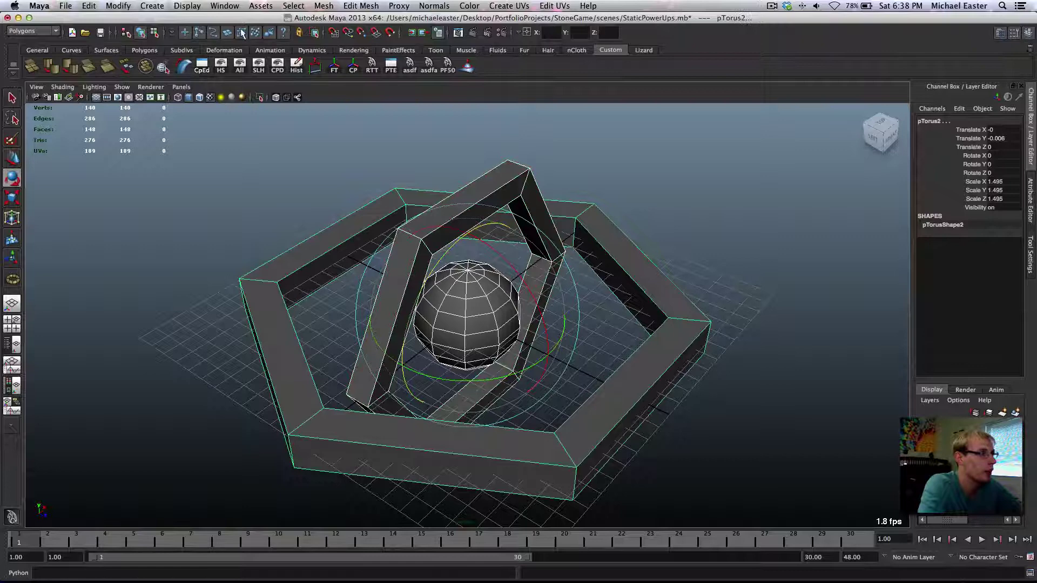
pyautogui.click(338, 67)
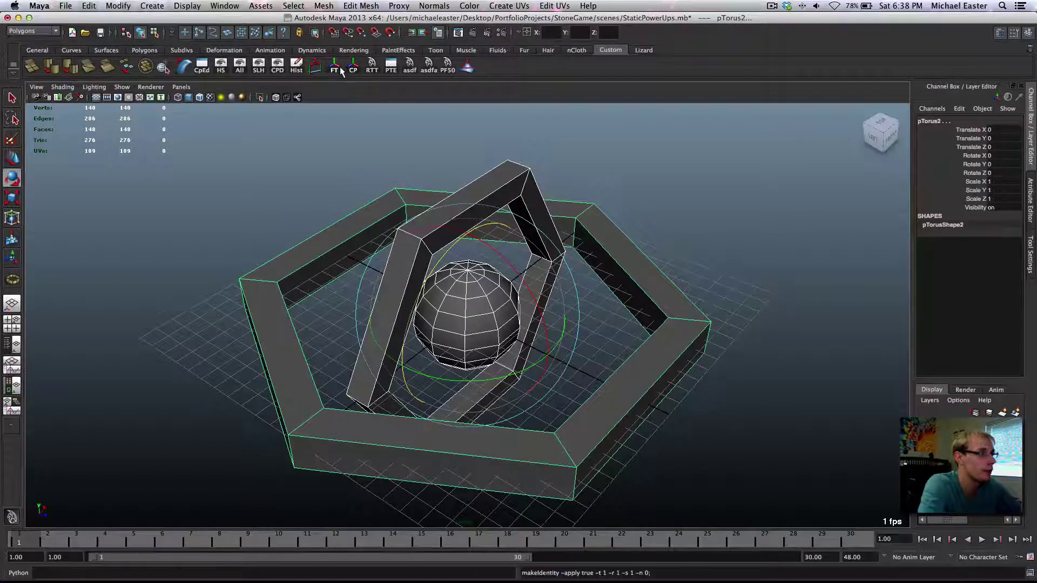
pyautogui.click(788, 309)
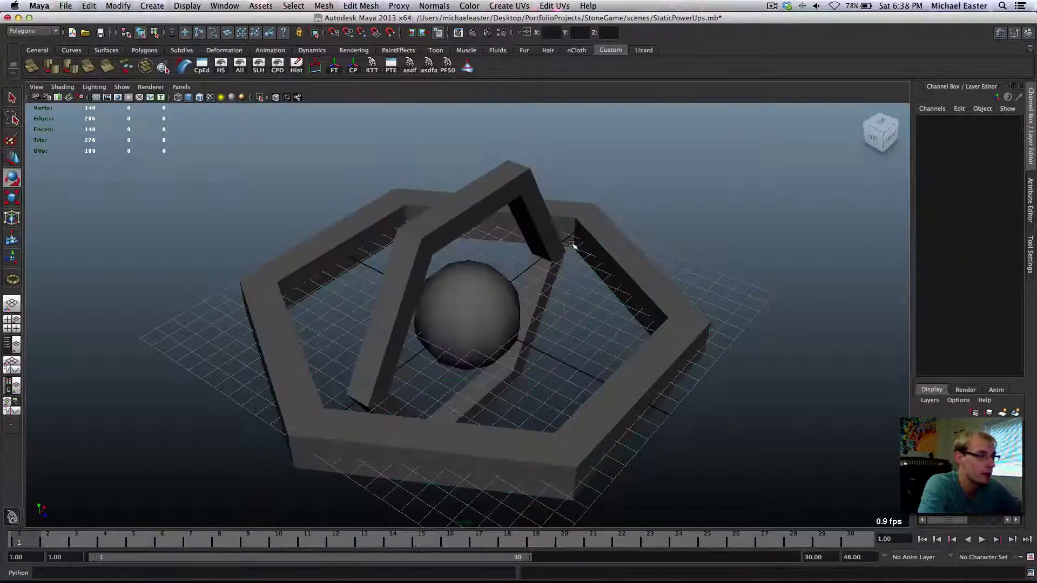
# Step: Apply Freeze Transformations once more to all three objects and check the channel values of the inner ring and sphere
pyautogui.click(554, 297)
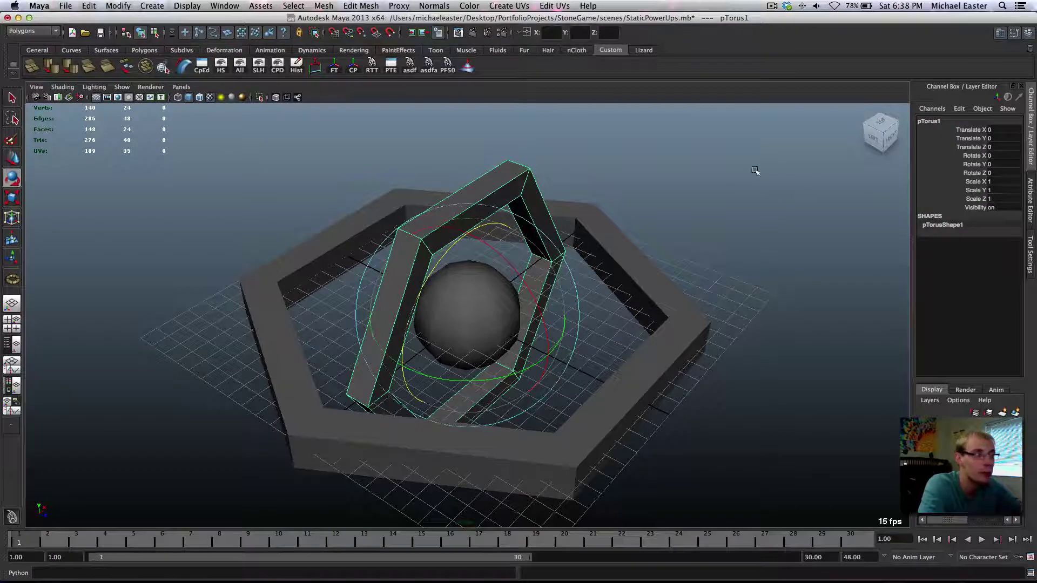
pyautogui.click(281, 147)
pyautogui.moveTo(256, 161); pyautogui.dragTo(795, 552)
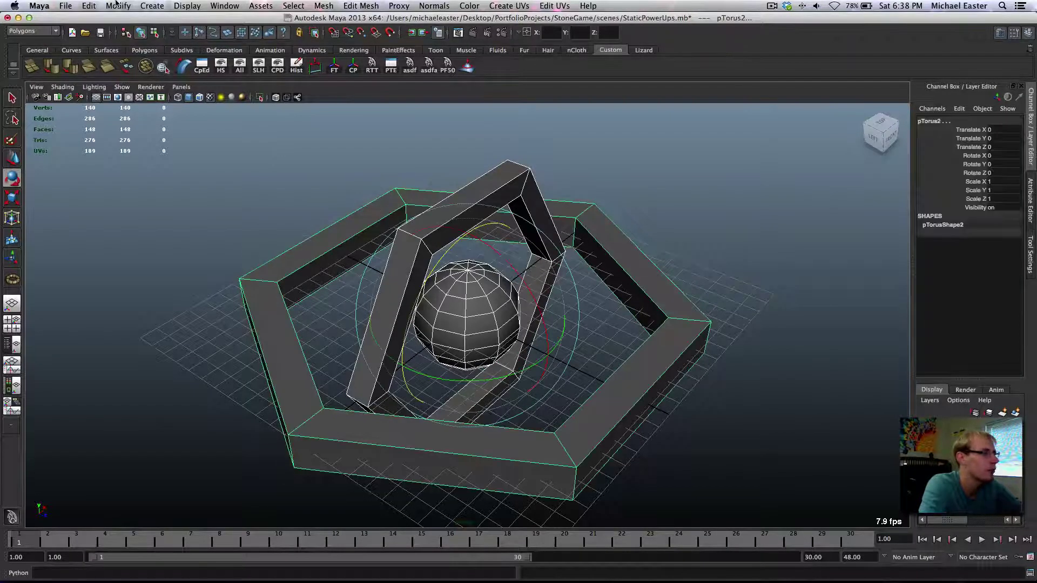
pyautogui.click(117, 5)
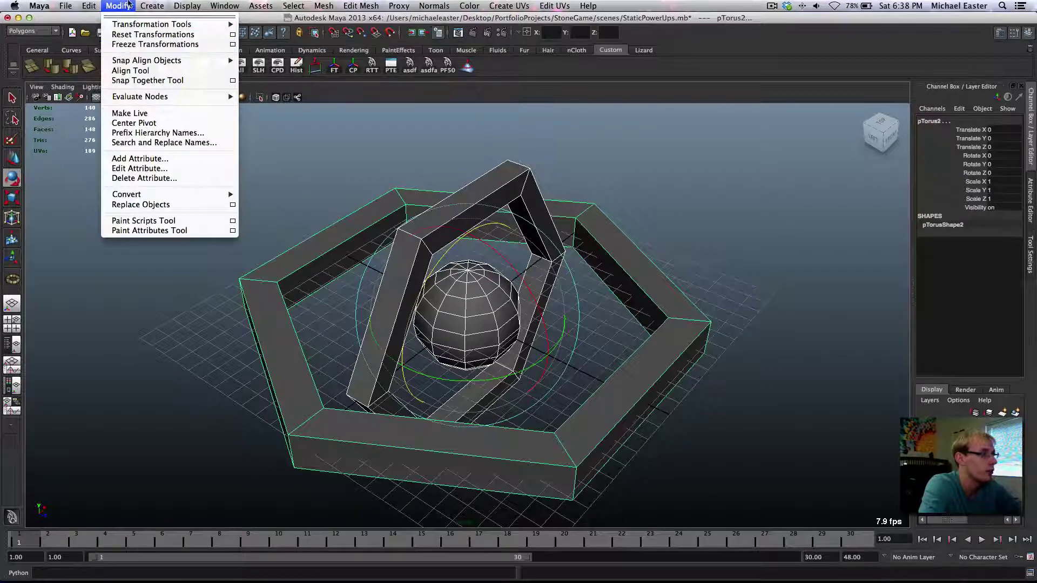
pyautogui.click(126, 46)
pyautogui.click(714, 200)
pyautogui.click(517, 301)
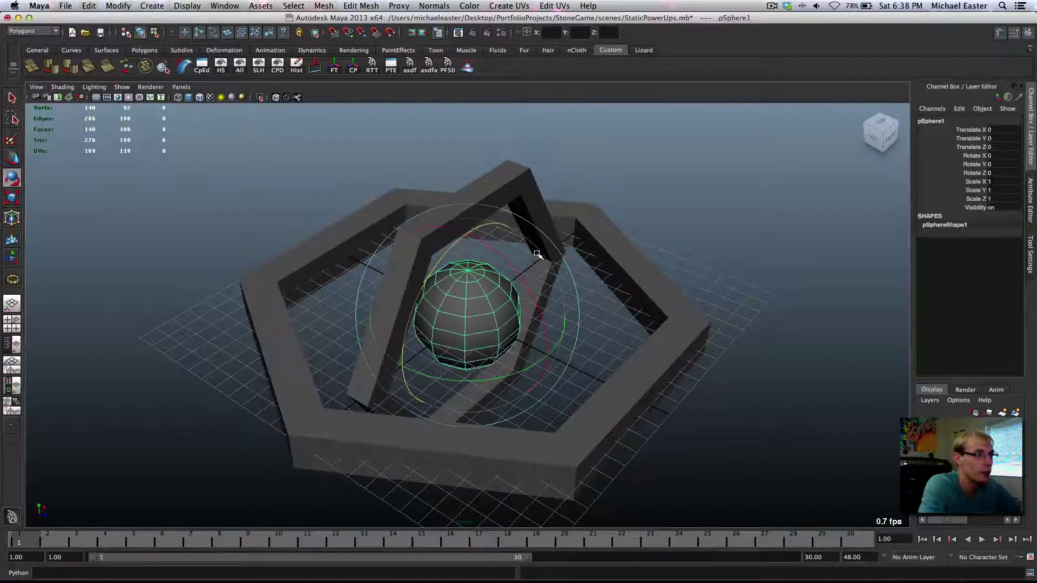
# Step: Set a key on only the Rotate X channel of the upright inner ring, at 0 on frame 1
pyautogui.click(544, 197)
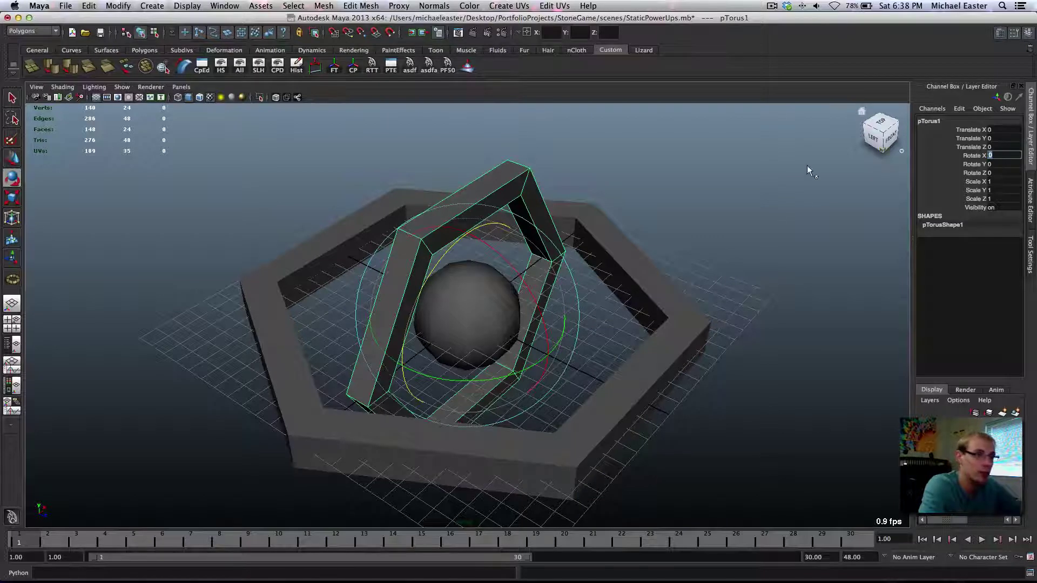
pyautogui.press('Return')
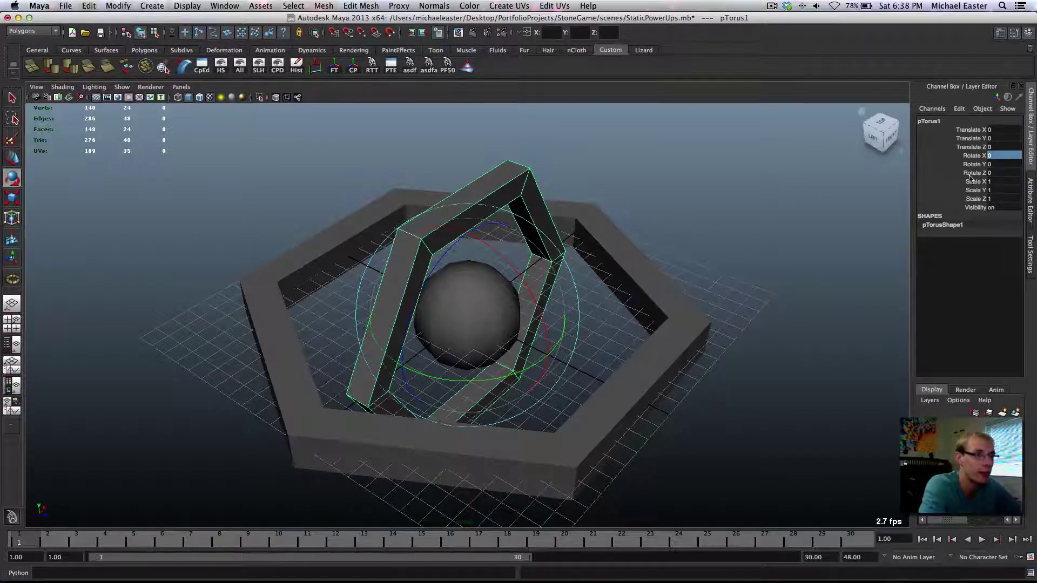
pyautogui.rightClick(980, 155)
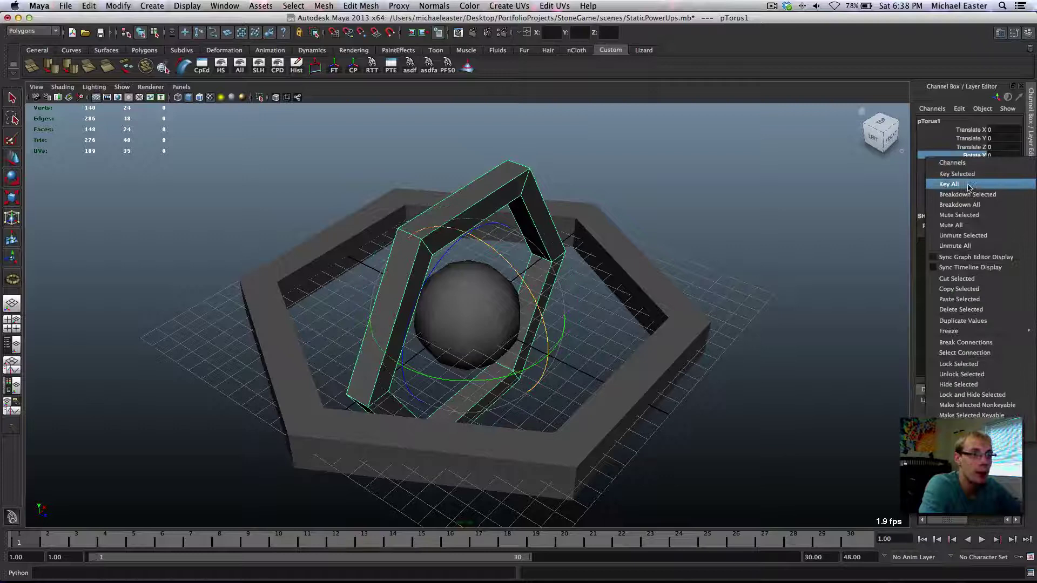
pyautogui.click(967, 176)
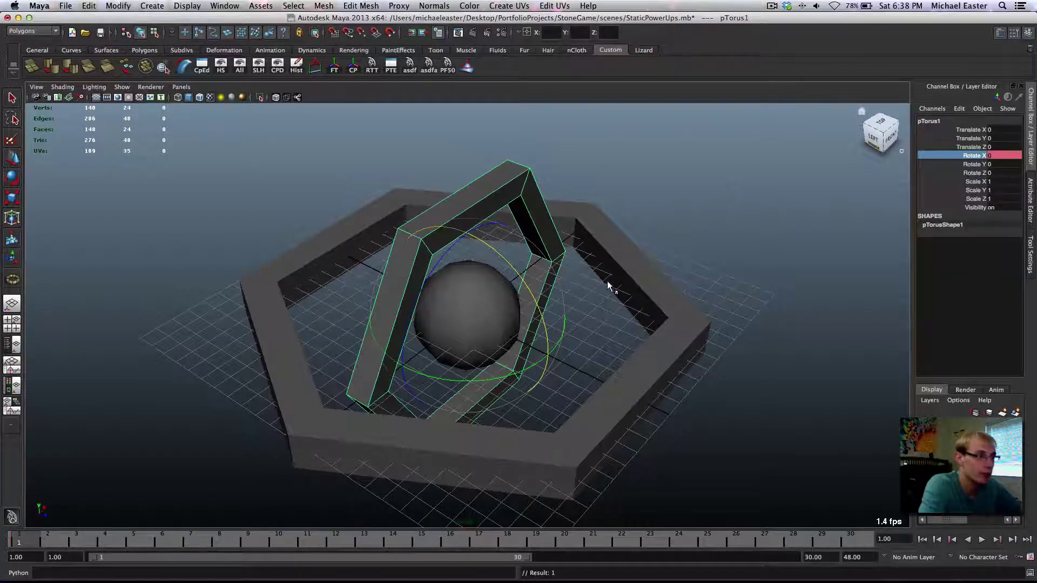
# Step: Set a key on only the Rotate Z channel of the flat outer ring at frame 1, leaving nothing selected
pyautogui.click(652, 337)
pyautogui.rightClick(974, 174)
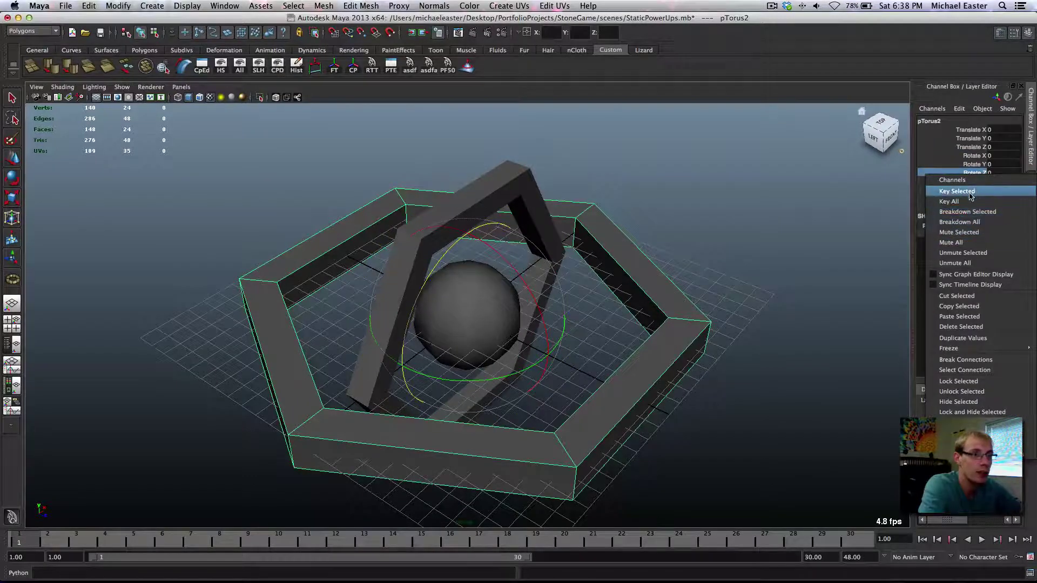
pyautogui.click(969, 192)
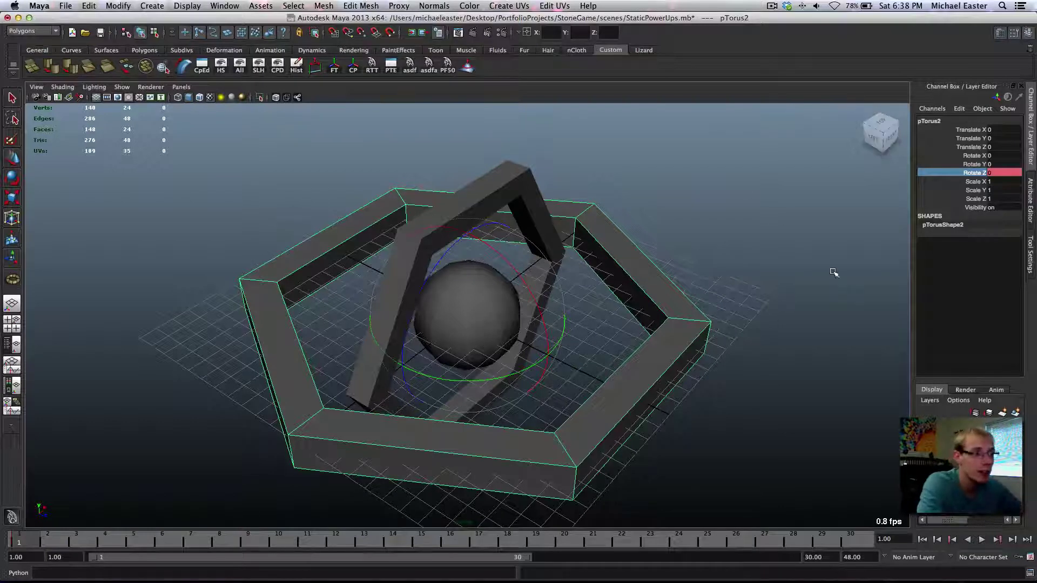
pyautogui.click(873, 300)
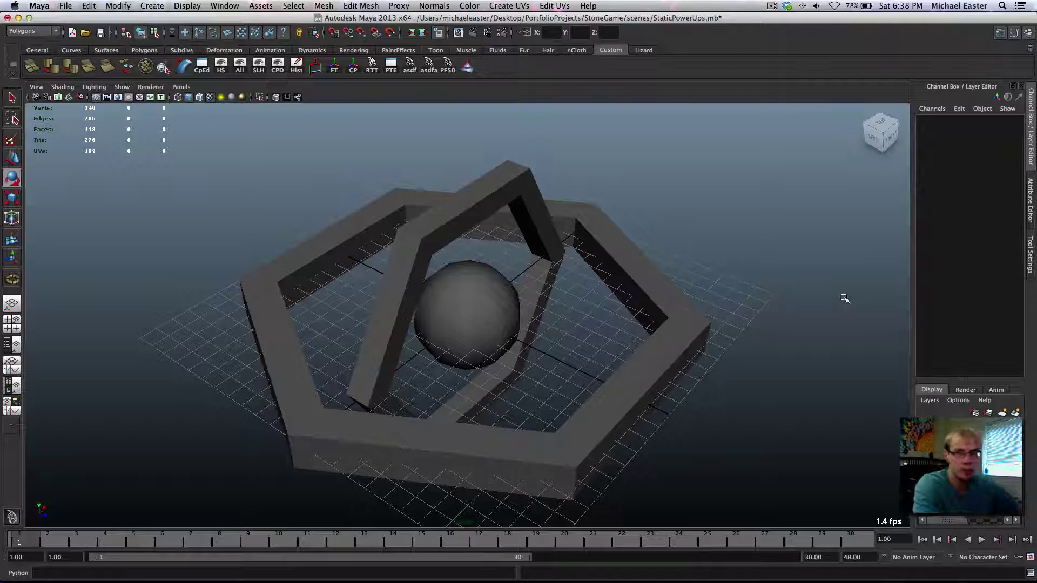
# Step: Check which rotation channel is keyed on the flat outer ring, leaving nothing selected
pyautogui.click(629, 350)
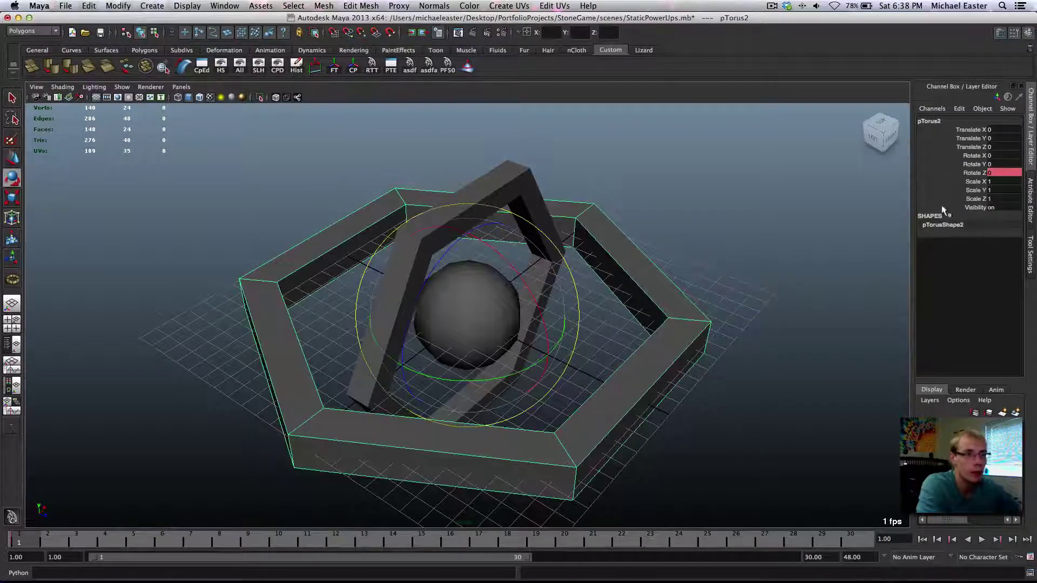
pyautogui.click(795, 210)
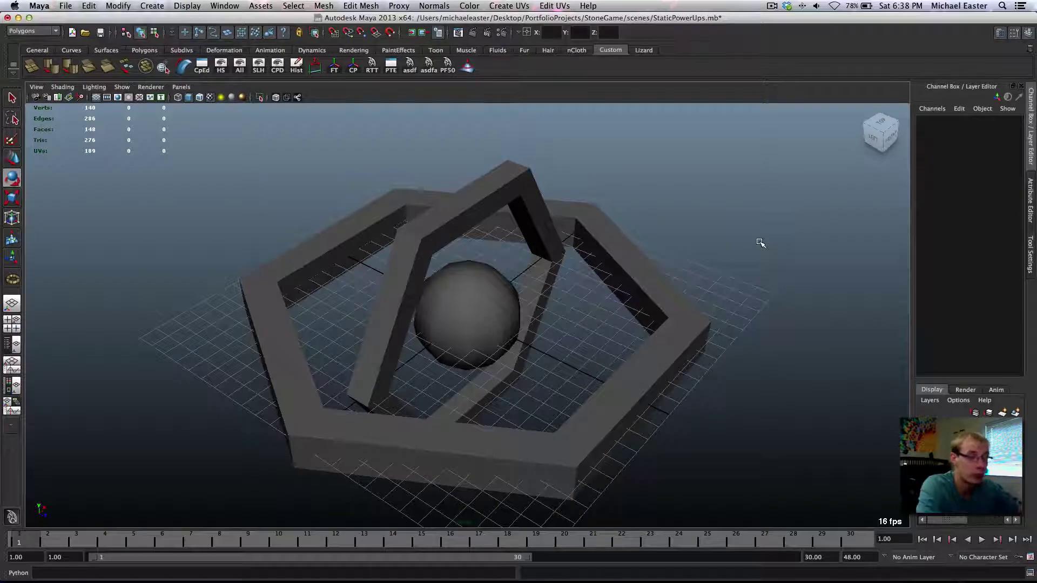
pyautogui.click(641, 347)
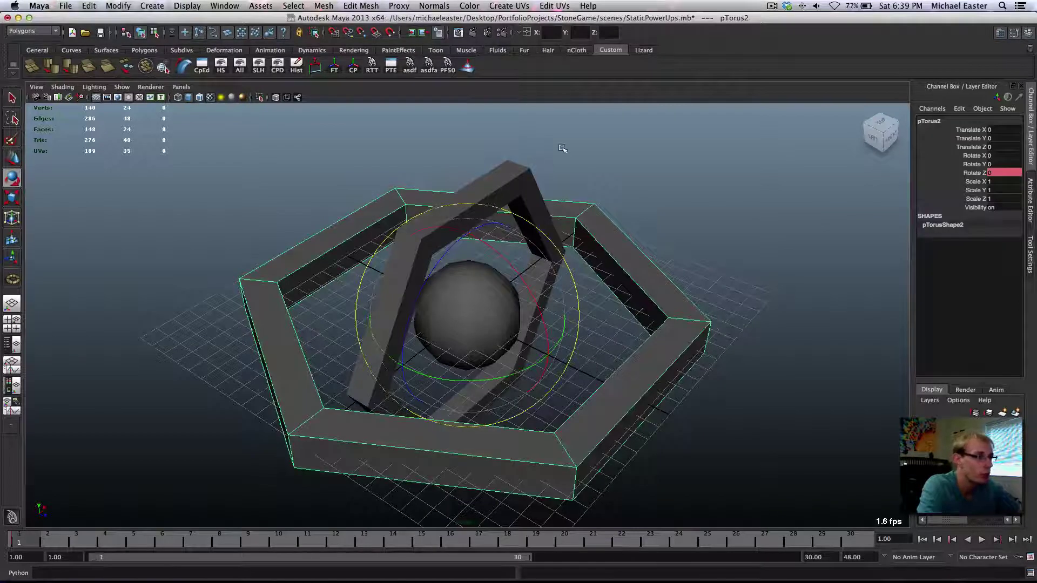
pyautogui.click(678, 181)
# Step: With the upright inner ring selected, go to frame 30 and save the Time Slider preferences with playback speed at 30 fps
pyautogui.click(548, 272)
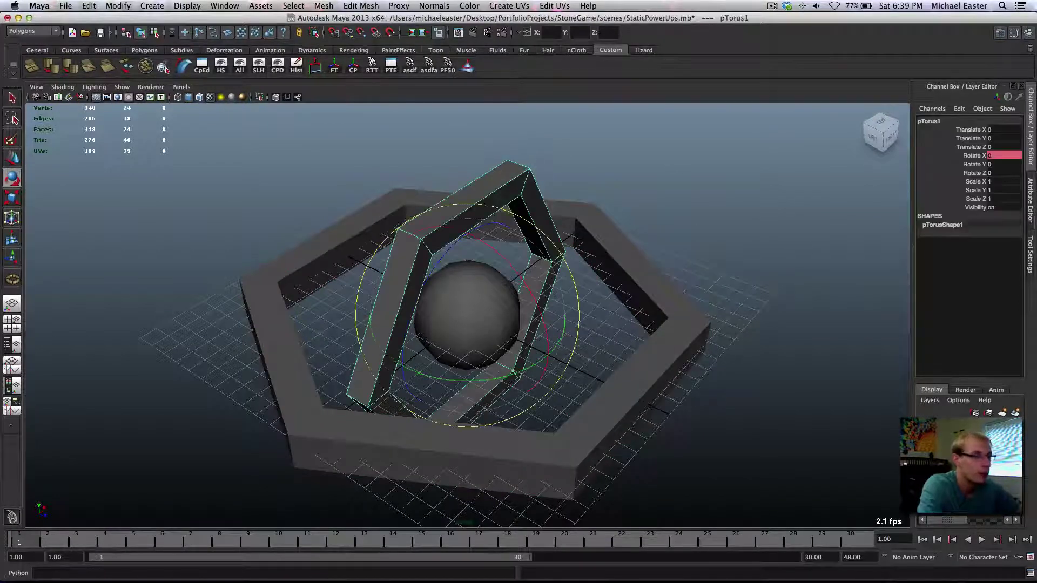
pyautogui.click(855, 542)
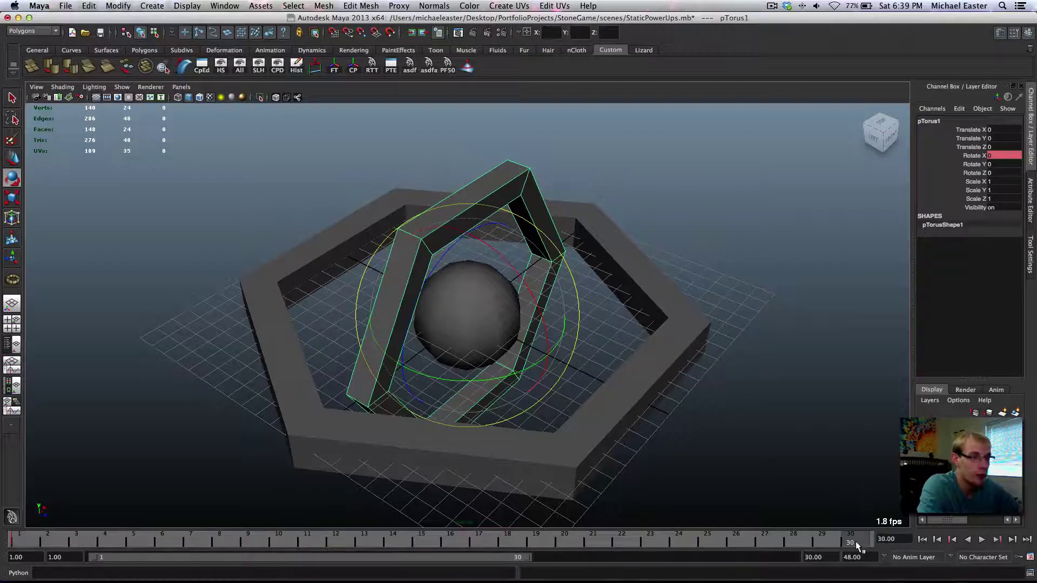
pyautogui.click(1030, 556)
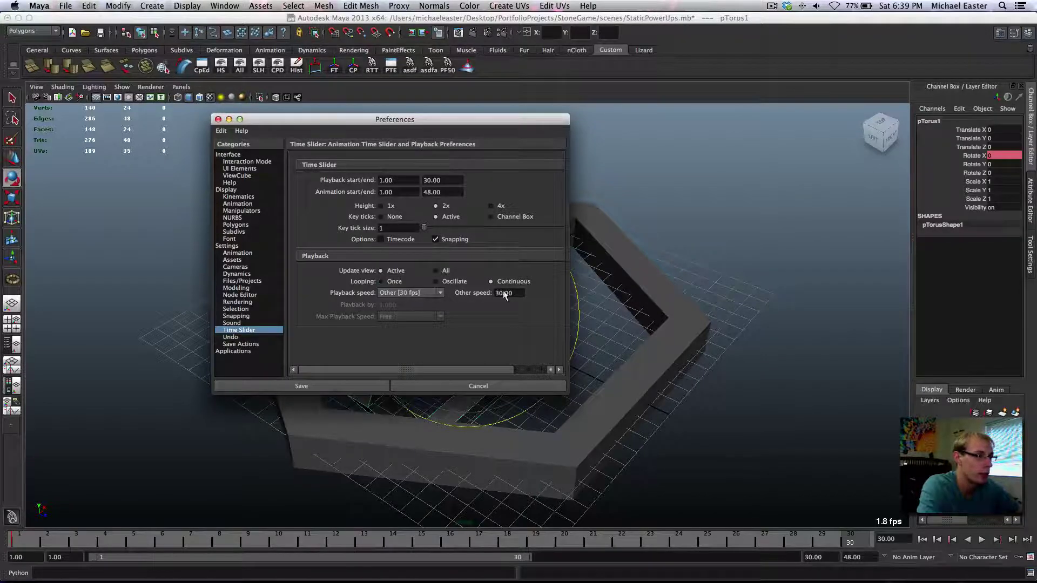
pyautogui.click(350, 382)
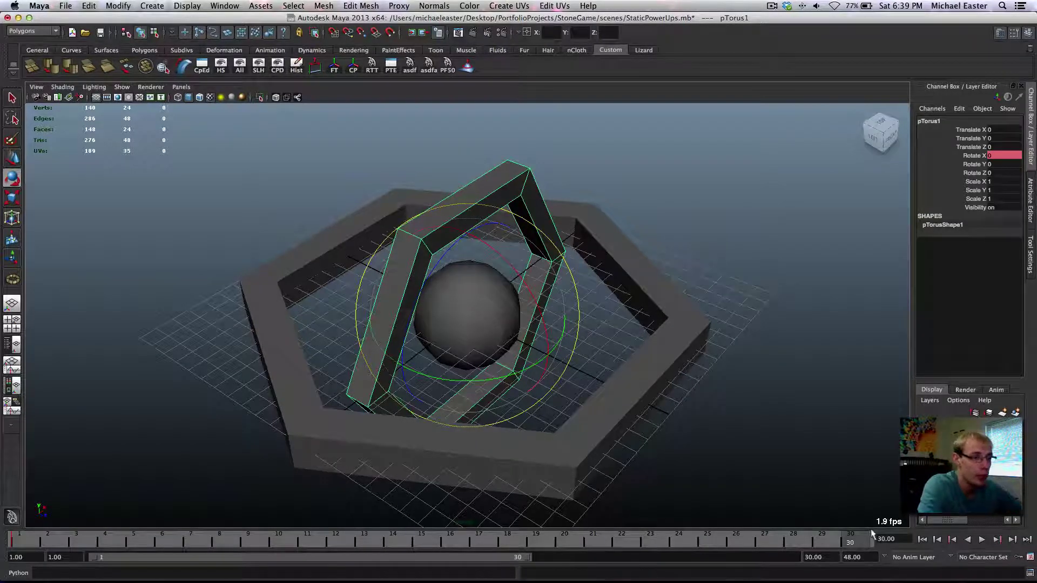
# Step: Set the inner ring's Rotate X to 360 and key only that channel at frame 30
pyautogui.click(1006, 156)
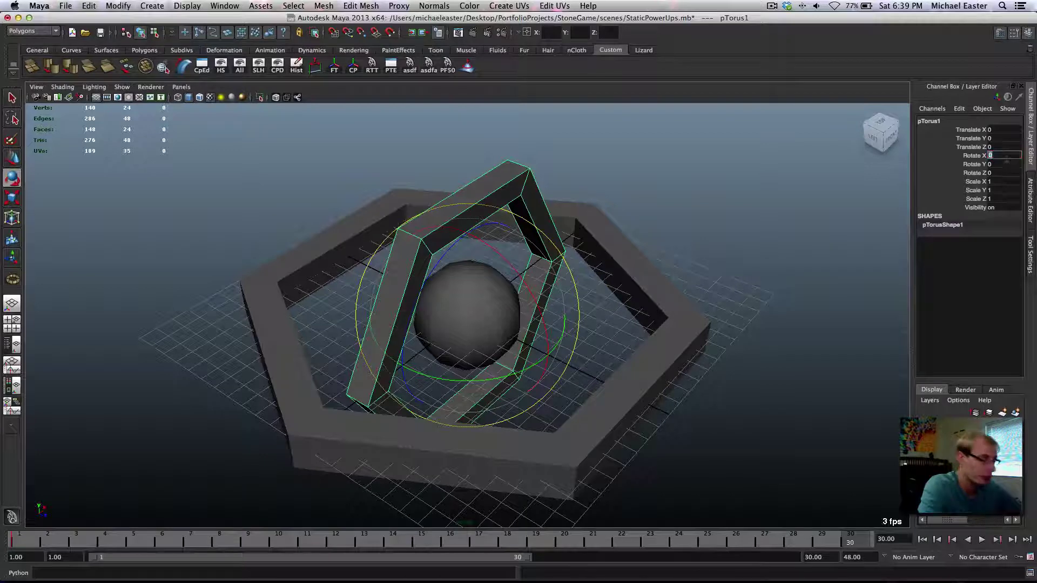
pyautogui.write('360')
pyautogui.press('Return')
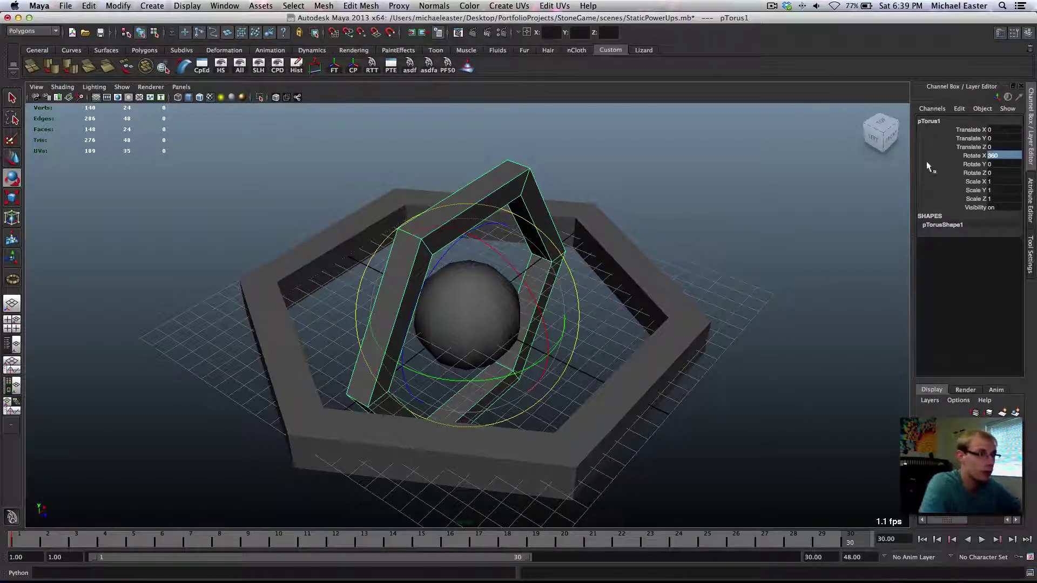
pyautogui.click(971, 156)
pyautogui.rightClick(971, 155)
pyautogui.click(963, 178)
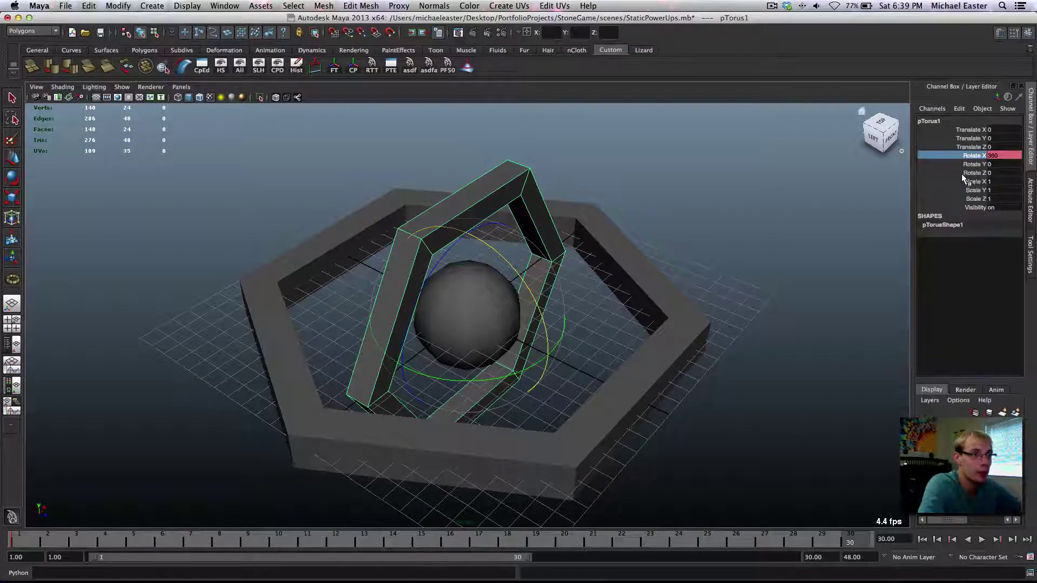
# Step: Play the animation to preview the inner ring's rotation and stop it
pyautogui.hotkey('alt', 'v')
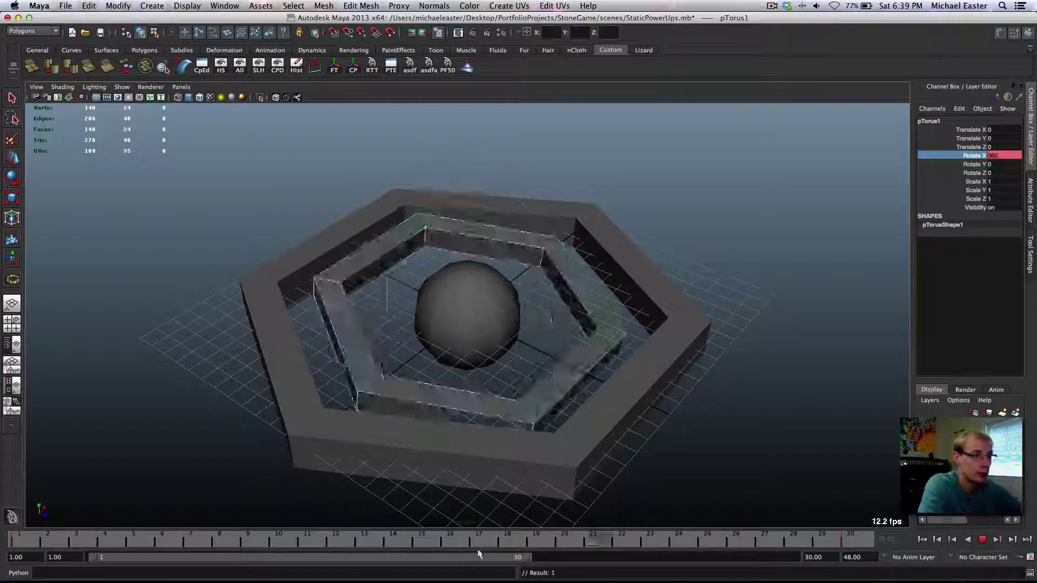
pyautogui.hotkey('alt', 'v')
pyautogui.press('e')
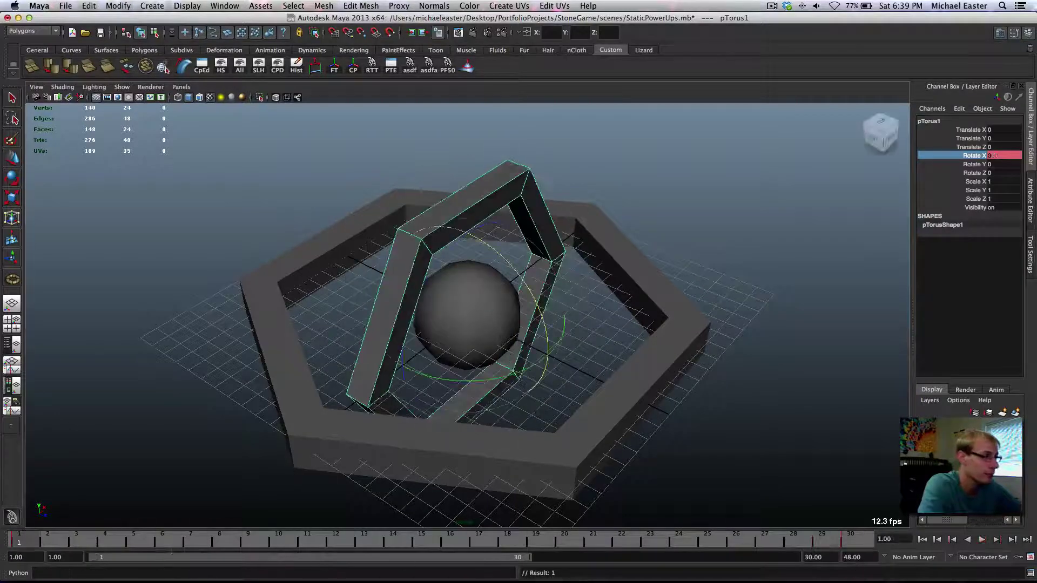
# Step: Set the flat outer ring's Rotate Z to 360 at frame 30 and key only that channel
pyautogui.click(621, 360)
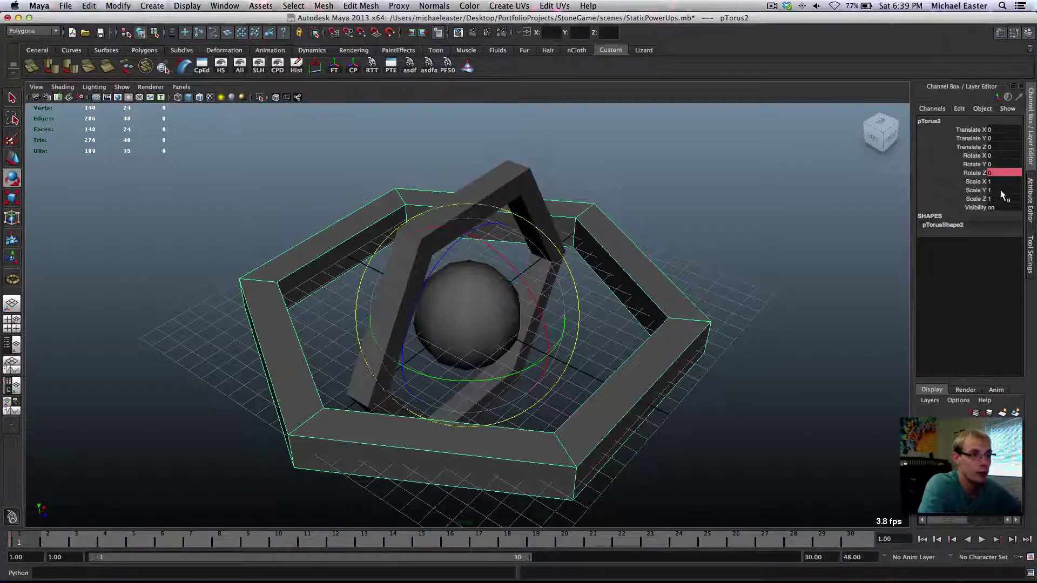
pyautogui.click(860, 540)
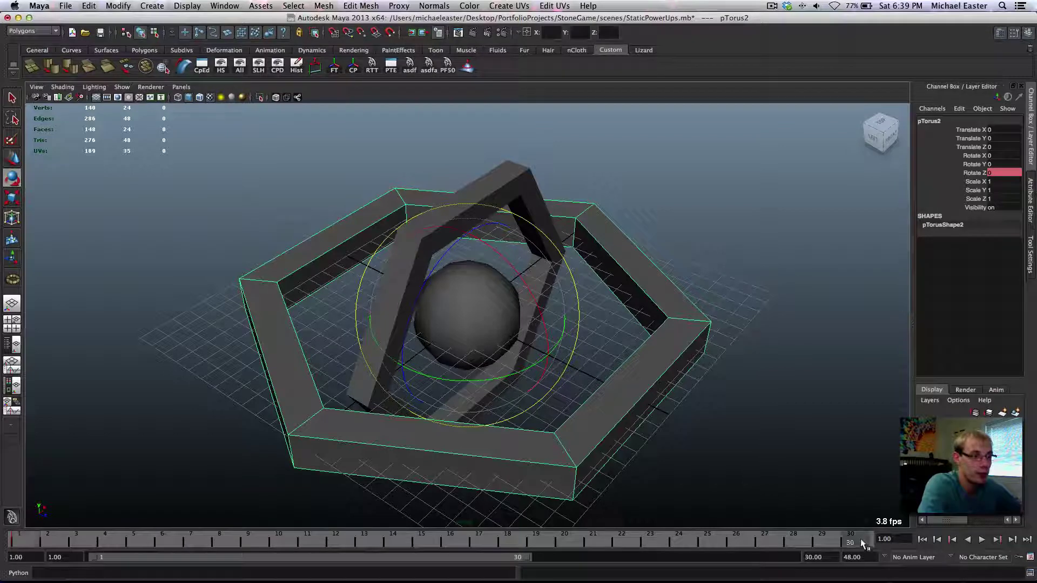
pyautogui.click(996, 173)
pyautogui.write('3')
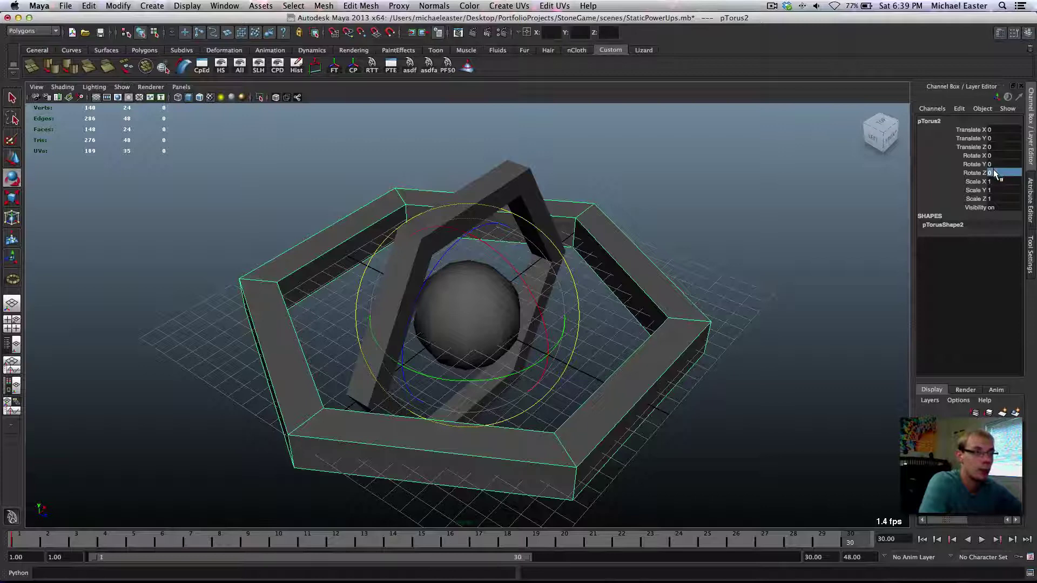
pyautogui.write('360')
pyautogui.press('Return')
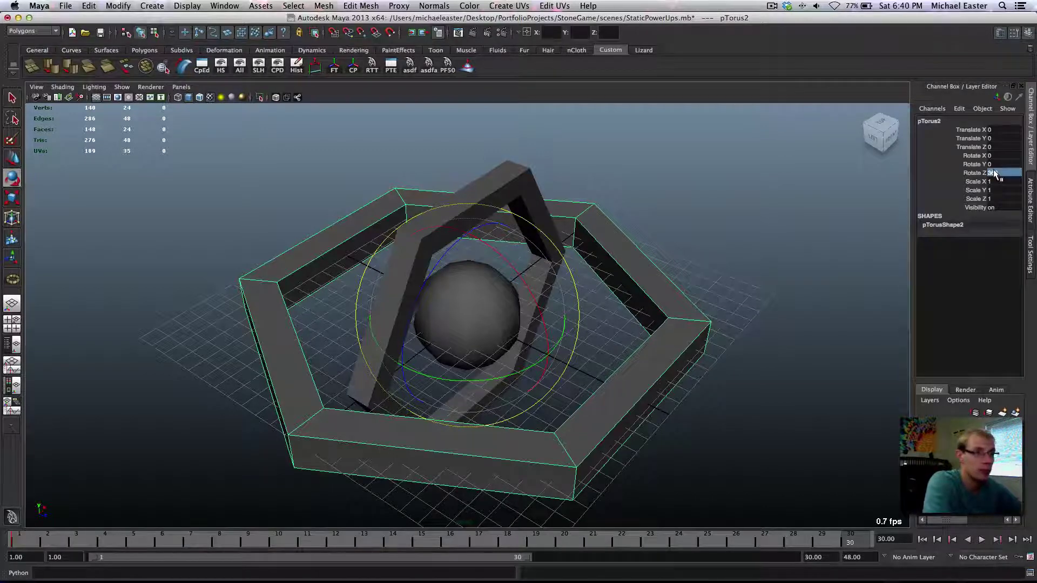
pyautogui.rightClick(964, 174)
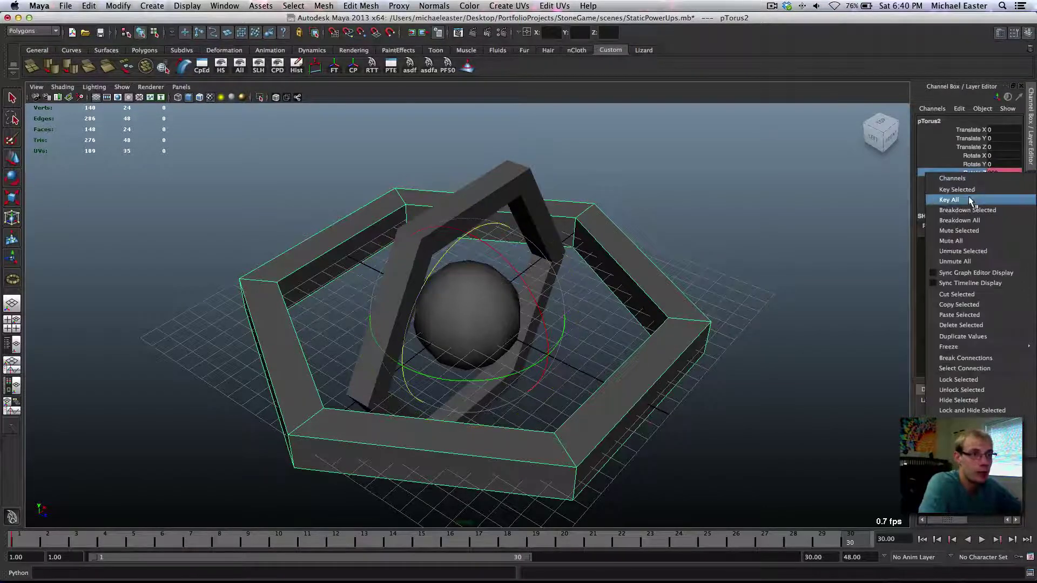
pyautogui.click(968, 190)
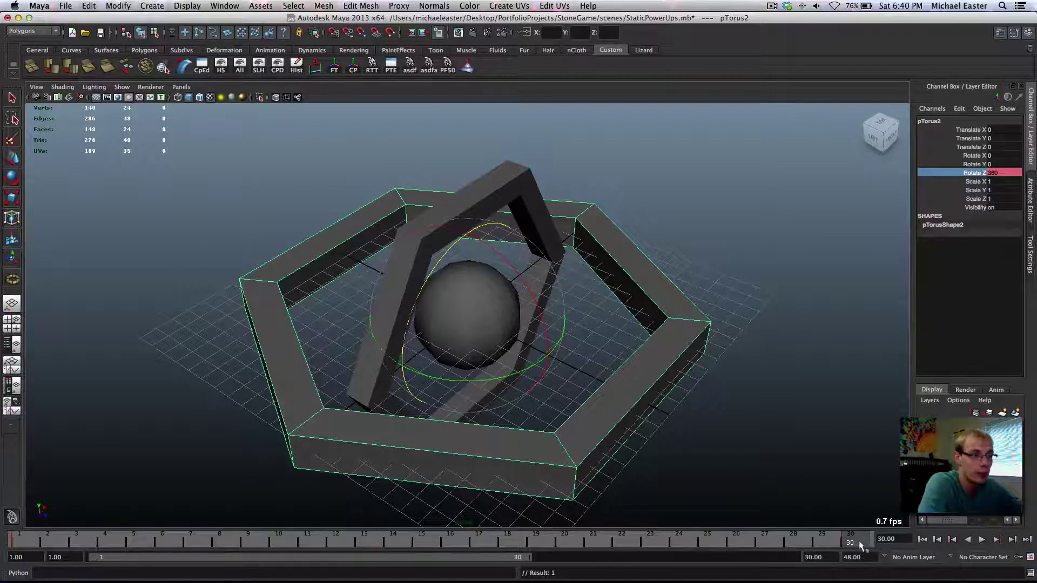
# Step: Scrub and play the animation to preview both rings rotating, returning to frame 1 with nothing selected
pyautogui.moveTo(159, 535); pyautogui.dragTo(441, 533)
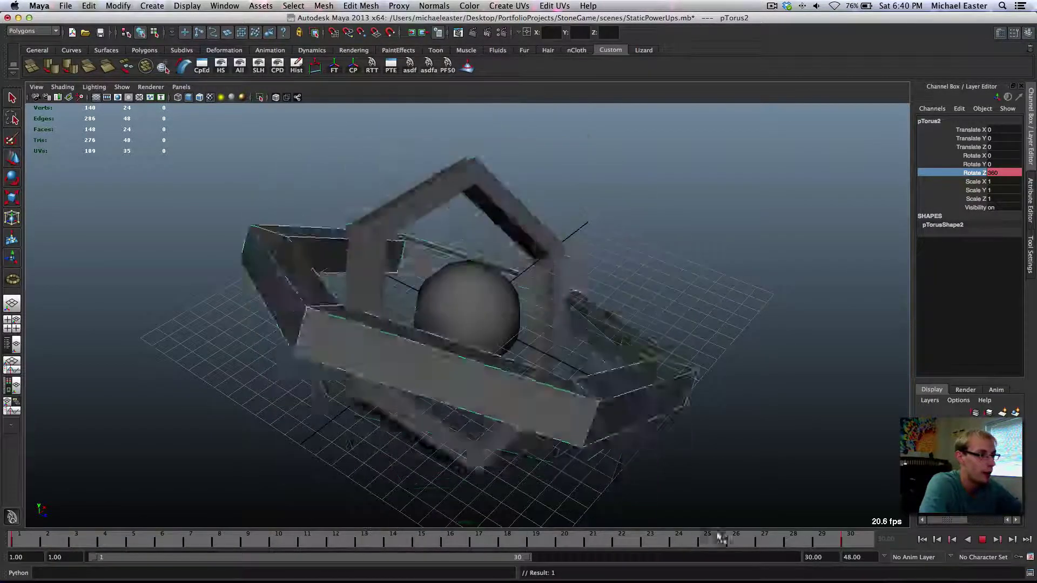
pyautogui.click(16, 539)
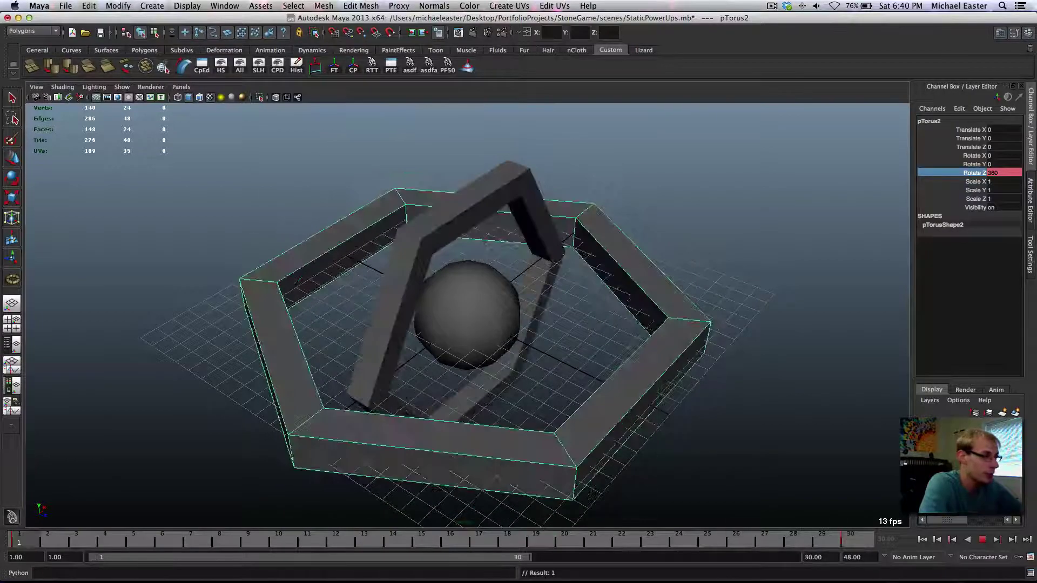
pyautogui.click(983, 539)
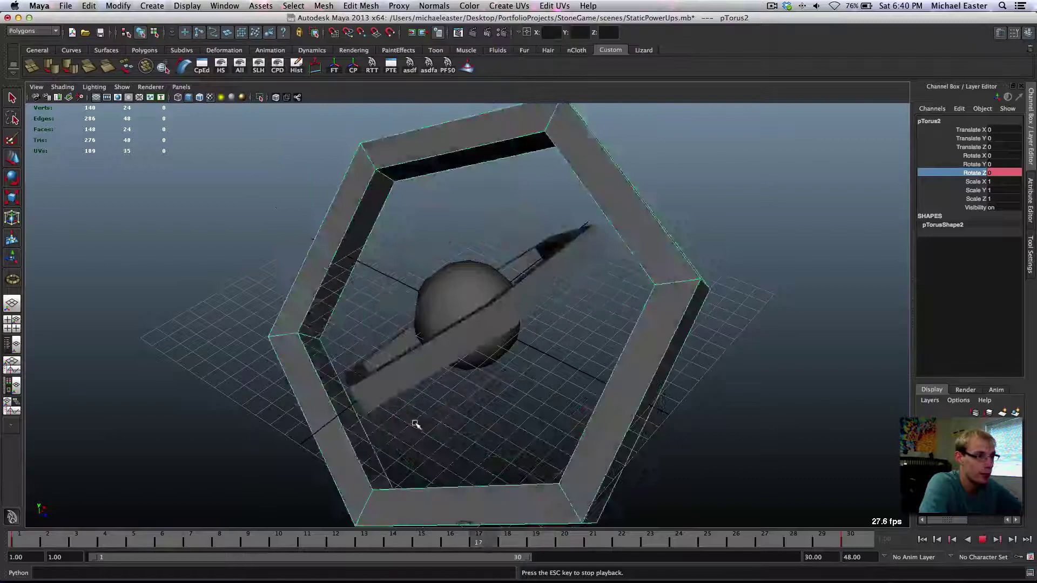
pyautogui.click(982, 539)
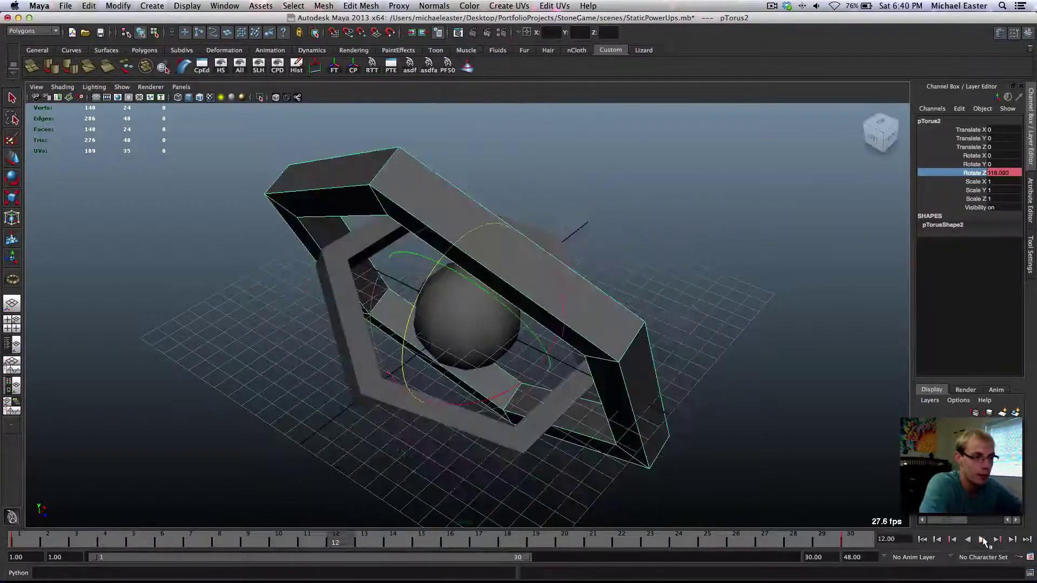
pyautogui.click(937, 540)
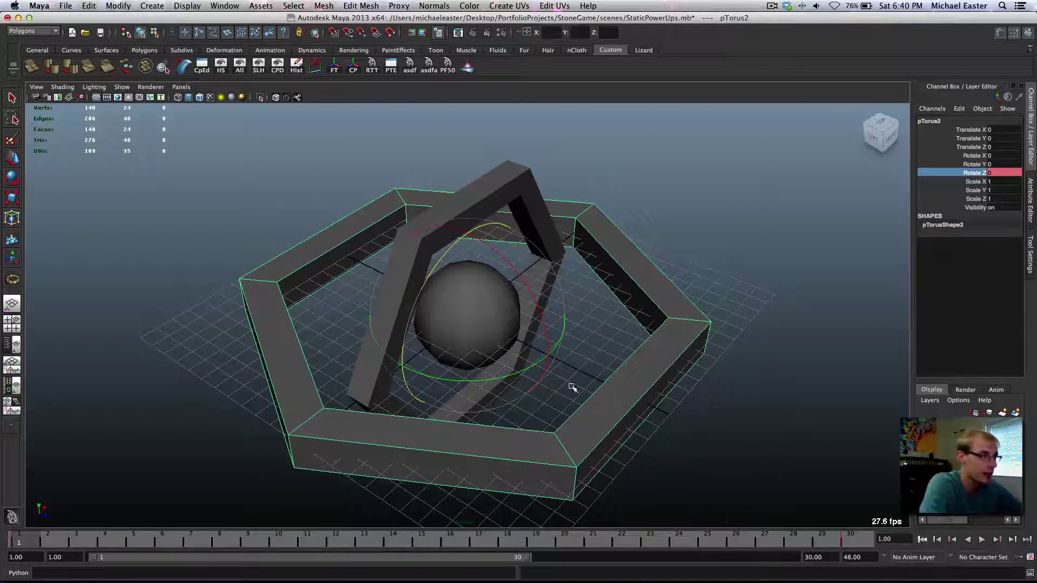
pyautogui.click(710, 252)
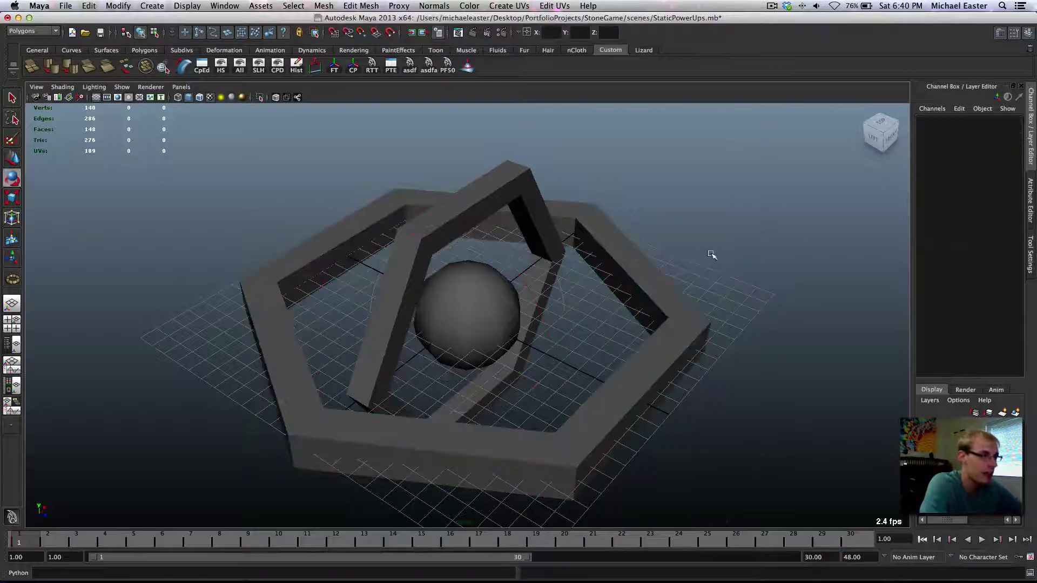
# Step: Select the sphere and both rings, open the Graph Editor, and select all keys on the Rotate X and Rotate Z curves
pyautogui.click(326, 426)
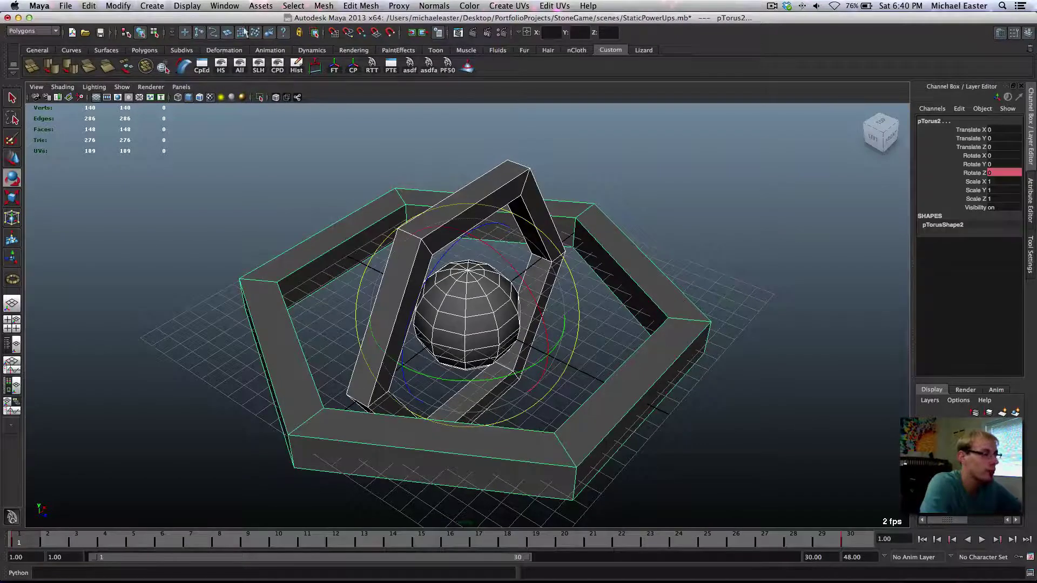
pyautogui.click(159, 4)
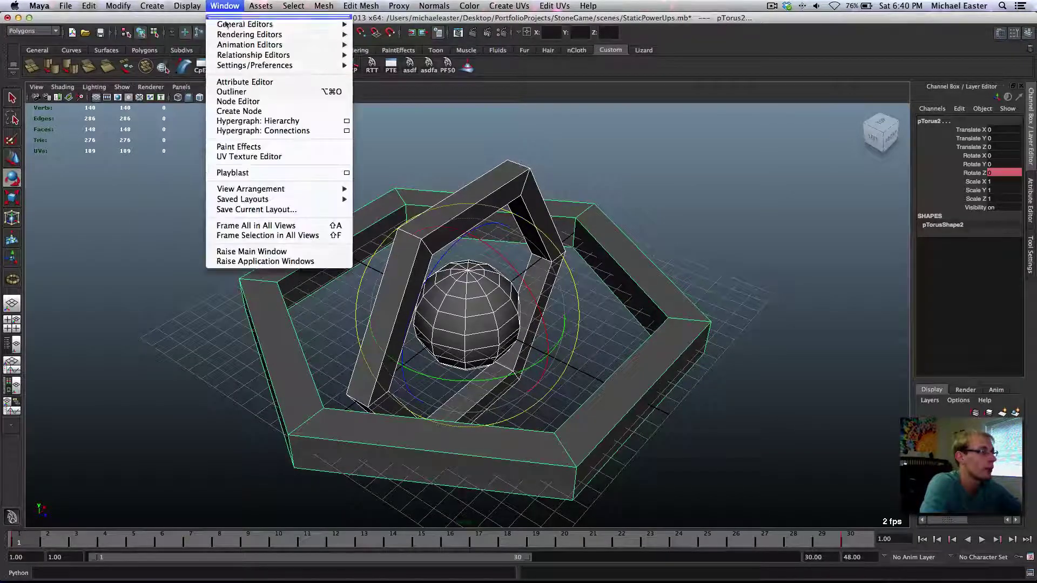
pyautogui.moveTo(244, 24)
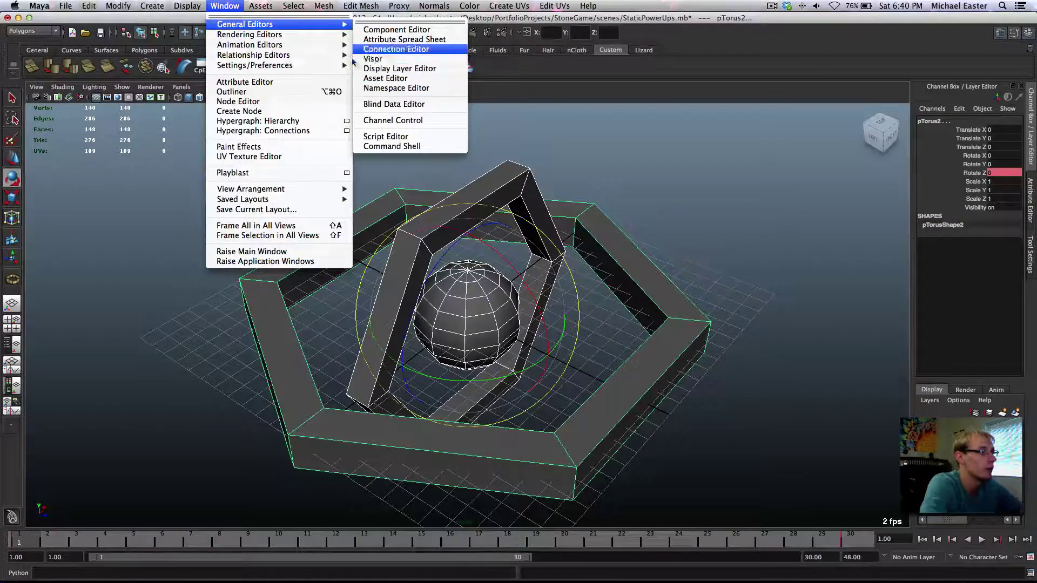
pyautogui.moveTo(302, 44)
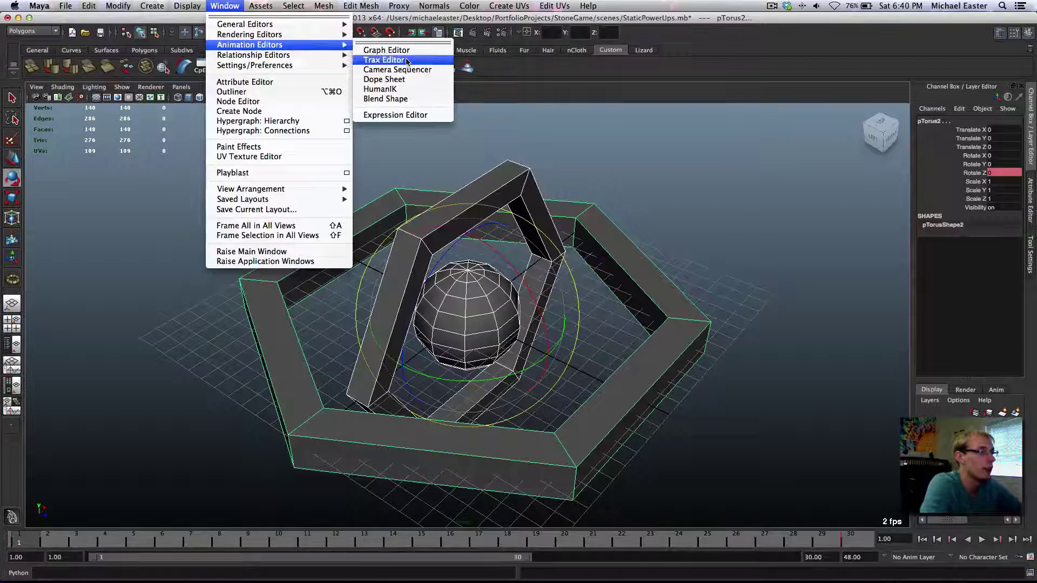
pyautogui.click(386, 50)
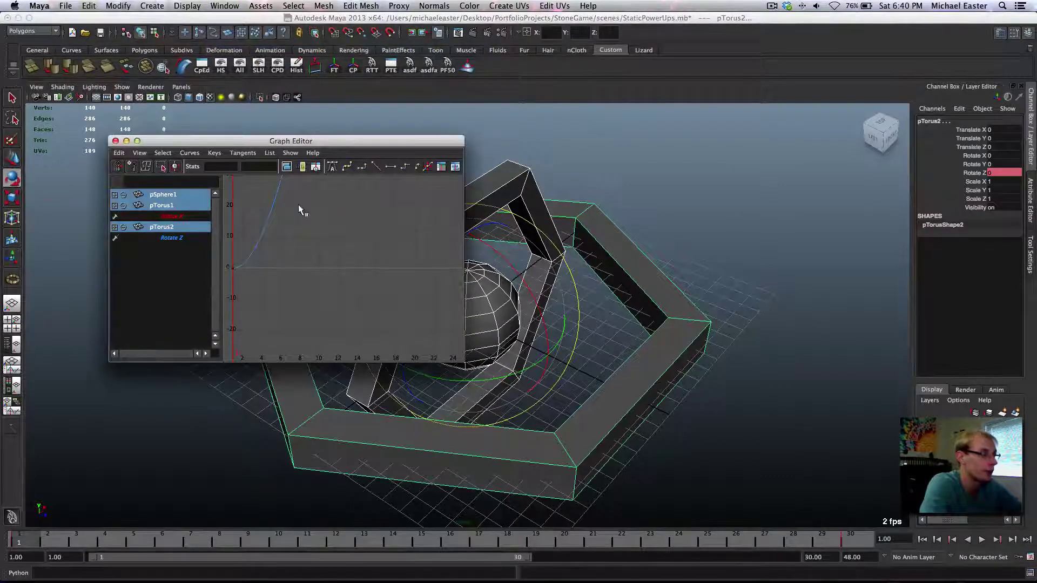
pyautogui.scroll(-12, 293, 260)
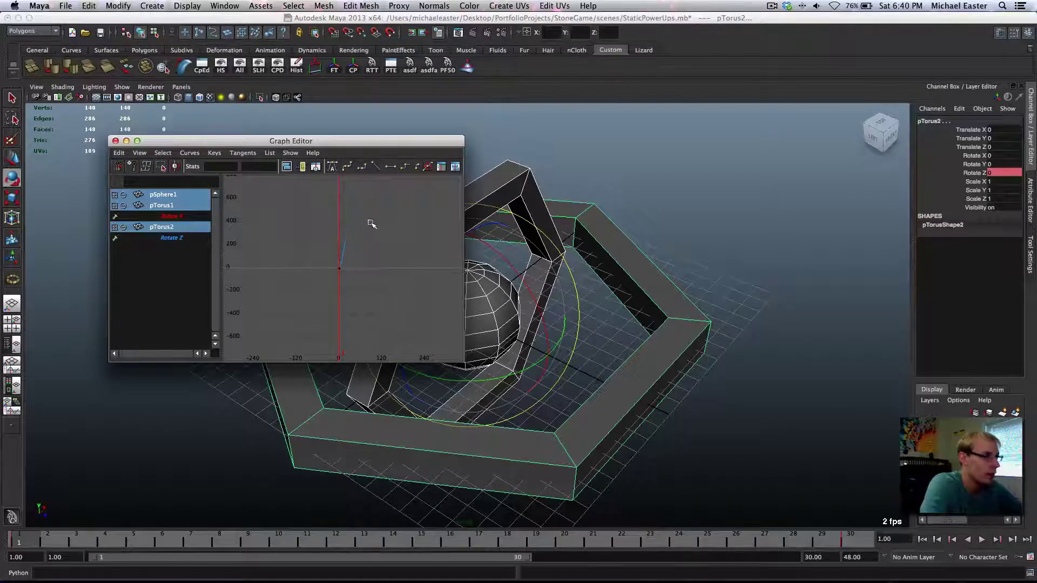
pyautogui.moveTo(280, 208); pyautogui.dragTo(422, 323)
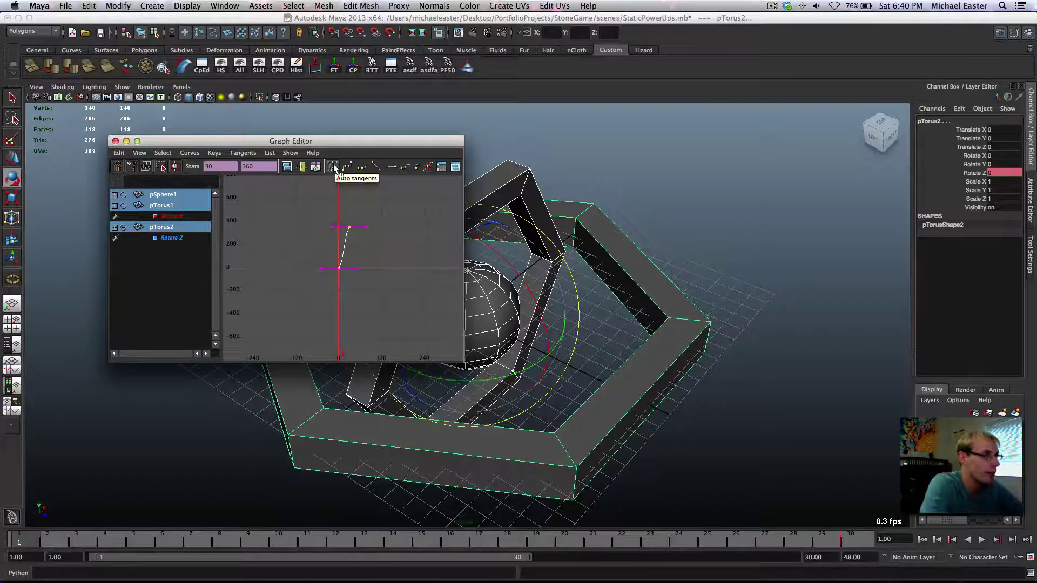
# Step: Examine the shape of the rotation curves and their tangents around the keys at frames 1 and 30
pyautogui.keyDown('alt'); pyautogui.moveTo(359, 249); pyautogui.dragTo(358, 259, button='middle'); pyautogui.keyUp('alt')
pyautogui.keyDown('alt'); pyautogui.moveTo(358, 259); pyautogui.dragTo(342, 280, button='right'); pyautogui.keyUp('alt')
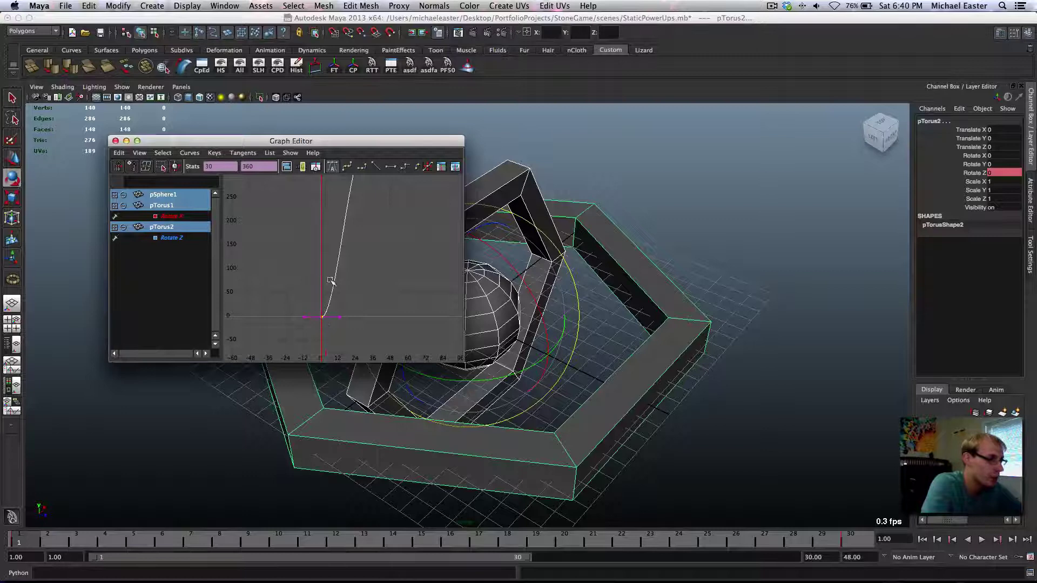
pyautogui.keyDown('alt'); pyautogui.moveTo(391, 210); pyautogui.dragTo(377, 265, button='middle'); pyautogui.keyUp('alt')
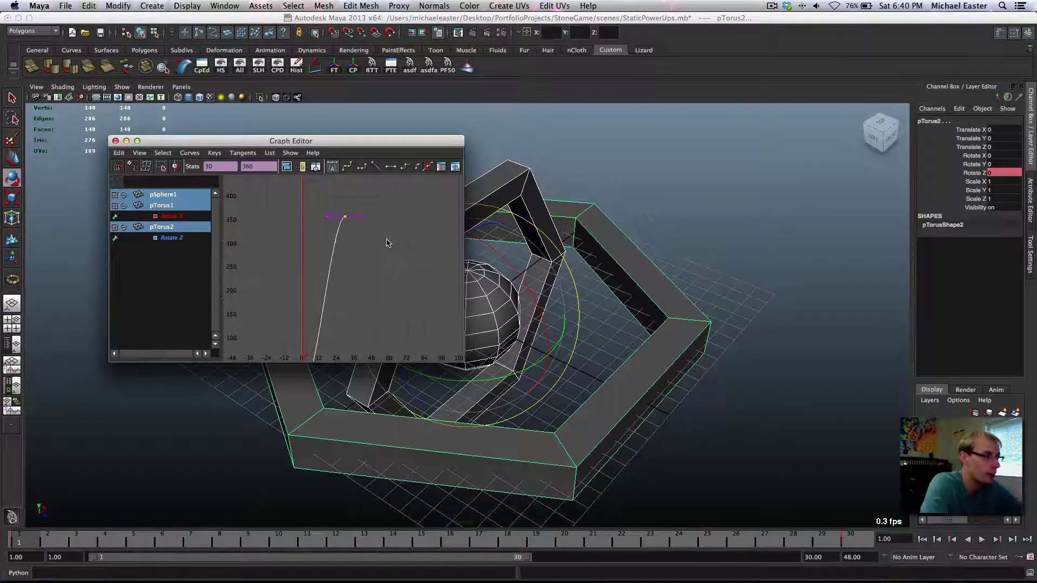
pyautogui.scroll(-6, 398, 204)
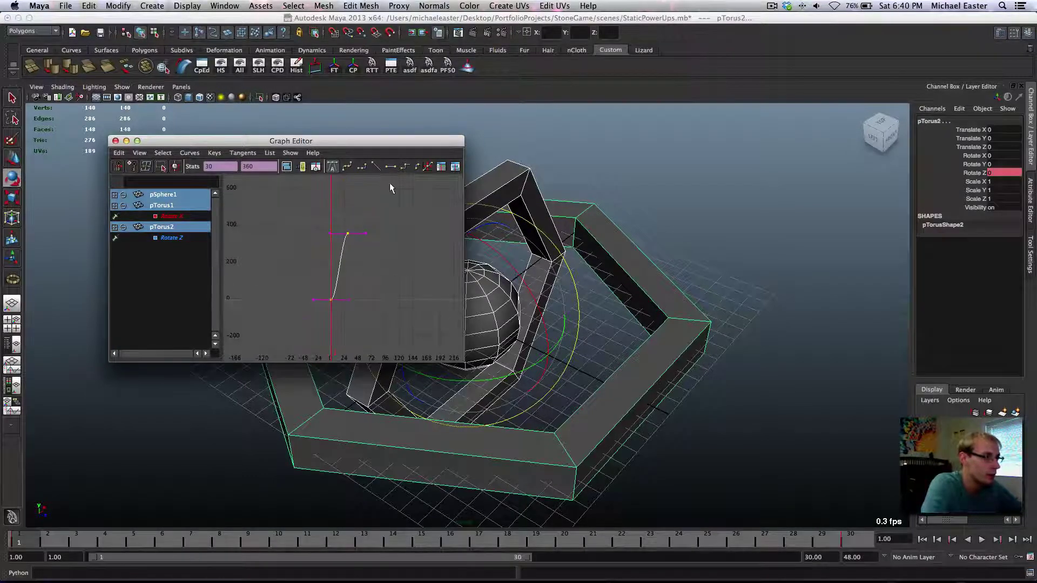
pyautogui.keyDown('alt'); pyautogui.moveTo(375, 176); pyautogui.dragTo(381, 179, button='middle'); pyautogui.keyUp('alt')
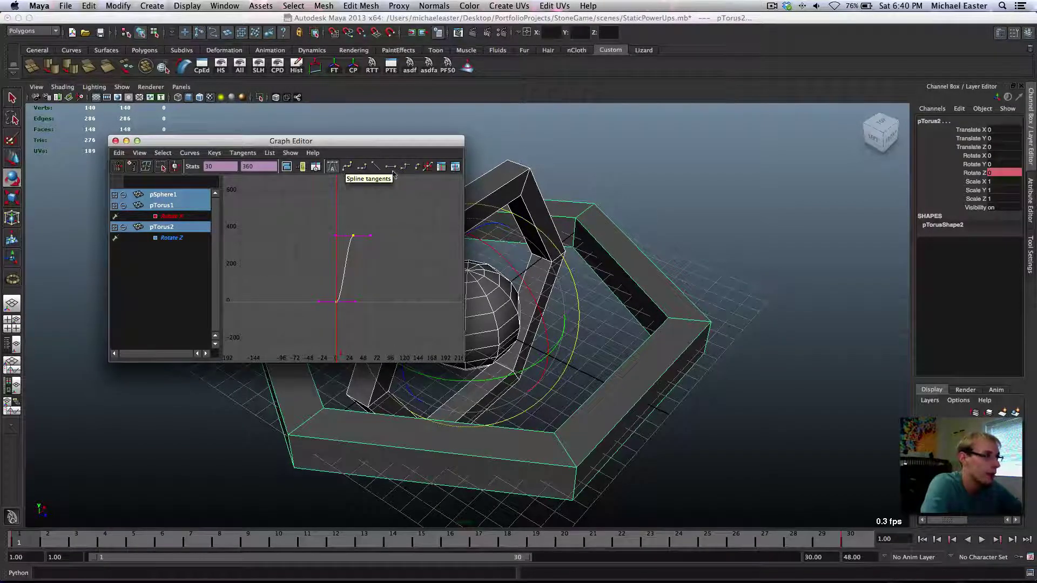
pyautogui.keyDown('alt'); pyautogui.moveTo(398, 215); pyautogui.dragTo(394, 222, button='middle'); pyautogui.keyUp('alt')
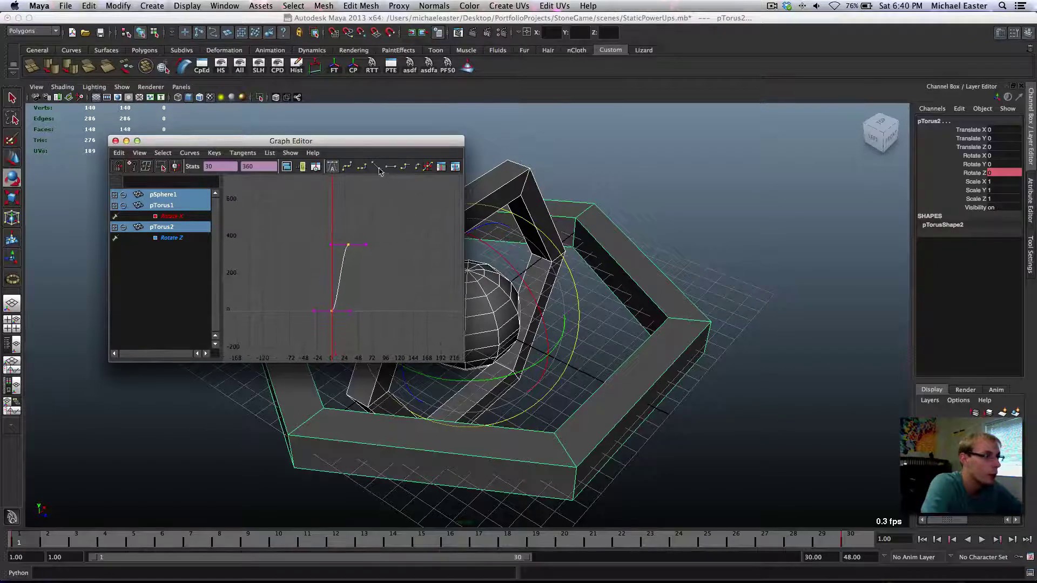
# Step: Give the selected rotation keys of both rings linear tangents and minimize the Graph Editor
pyautogui.click(377, 169)
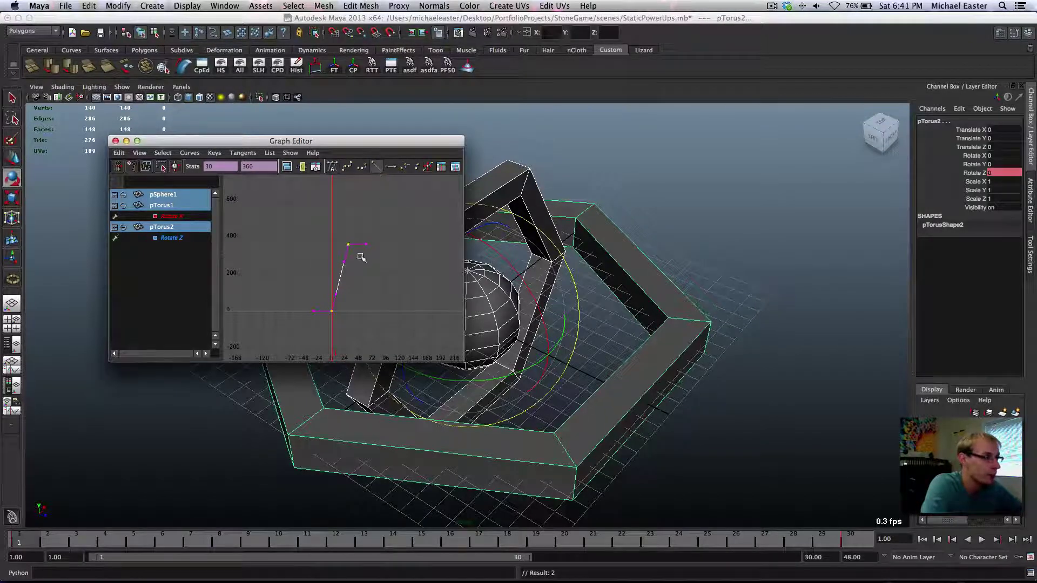
pyautogui.keyDown('alt'); pyautogui.moveTo(362, 258); pyautogui.dragTo(292, 223, button='right'); pyautogui.keyUp('alt')
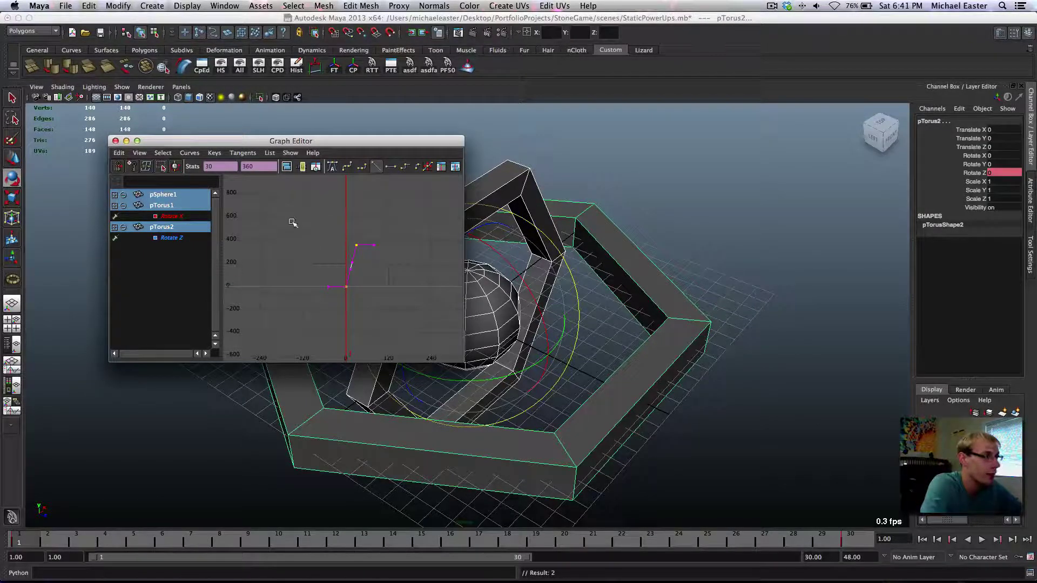
pyautogui.click(126, 141)
# Step: Scrub and play the animation to check how evenly both rings rotate and loop, returning to frame 1
pyautogui.click(80, 541)
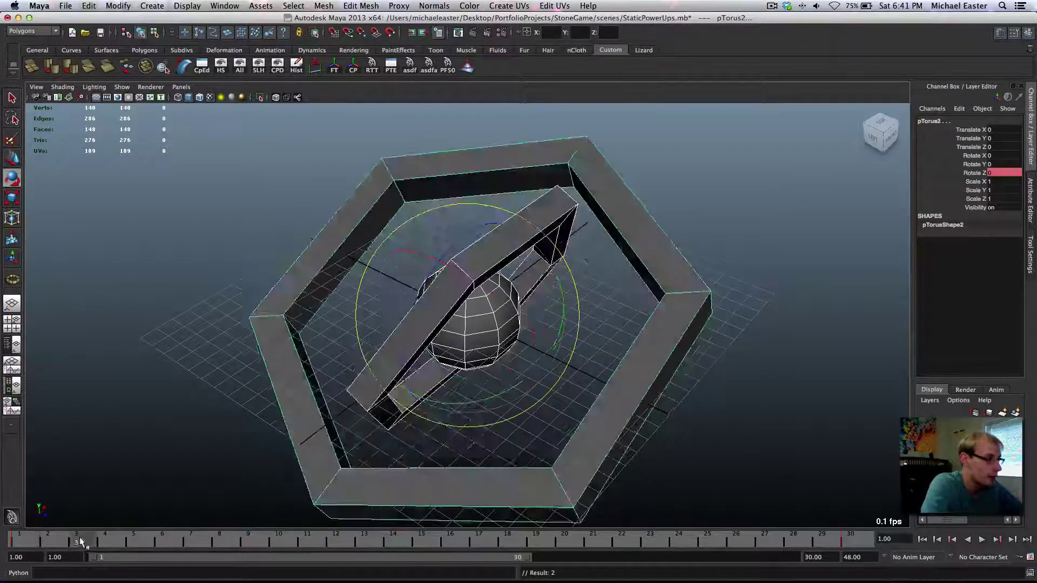
pyautogui.moveTo(80, 540); pyautogui.dragTo(17, 539)
pyautogui.click(980, 541)
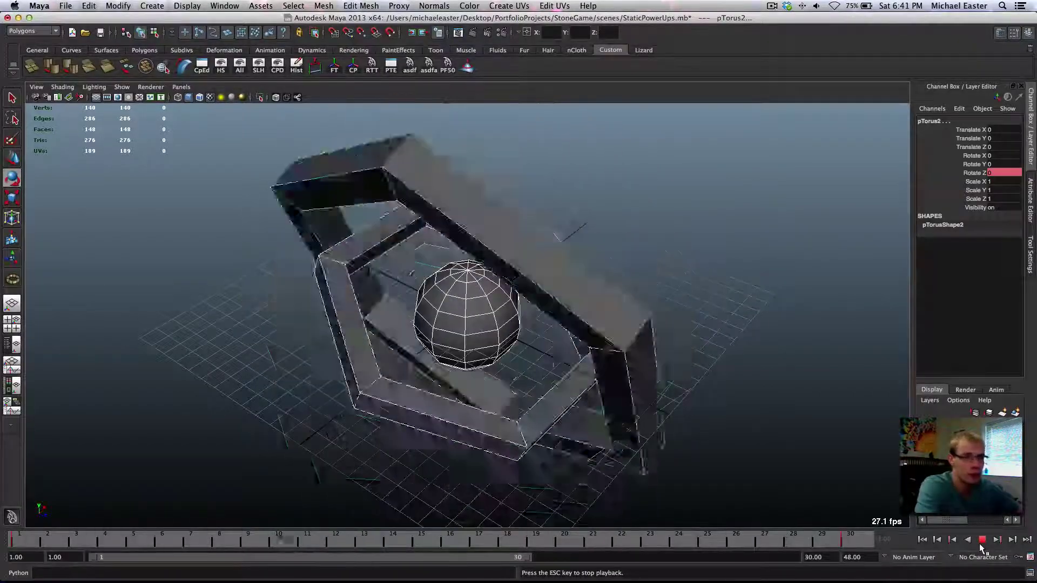
pyautogui.click(980, 540)
pyautogui.click(924, 539)
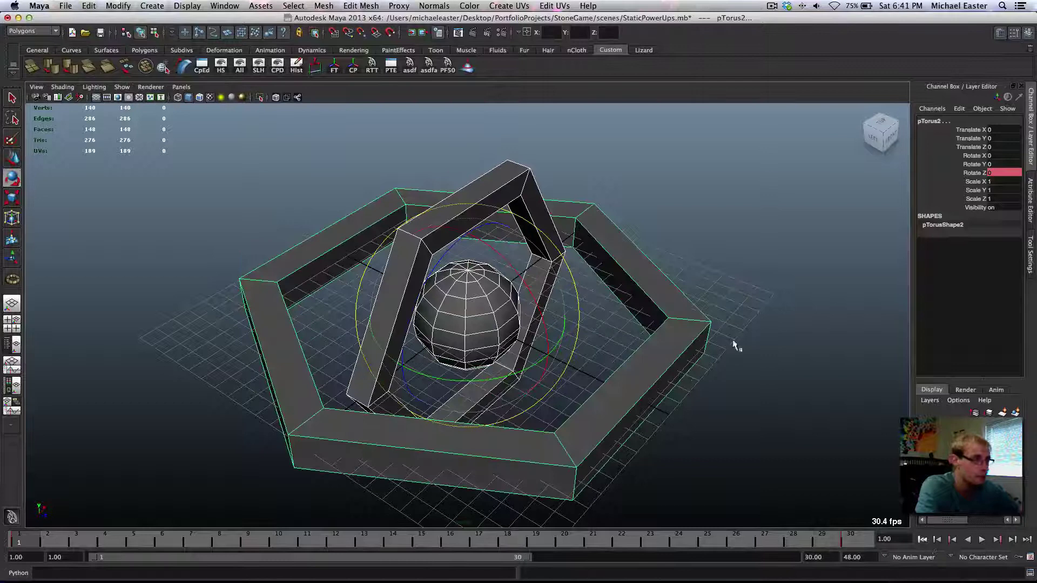
pyautogui.click(736, 289)
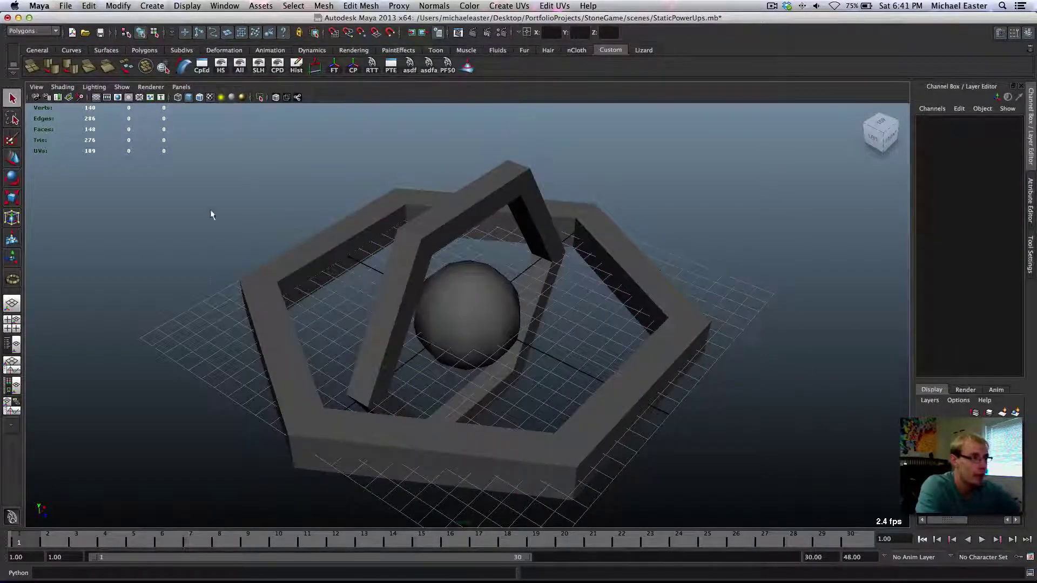
pyautogui.moveTo(210, 210); pyautogui.dragTo(666, 327)
pyautogui.click(740, 242)
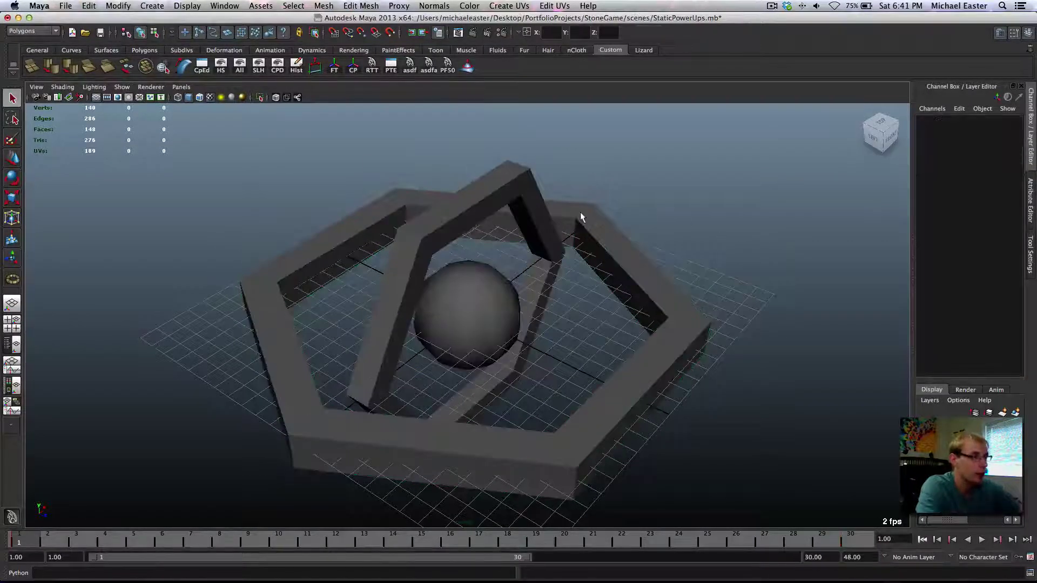
pyautogui.press('z')
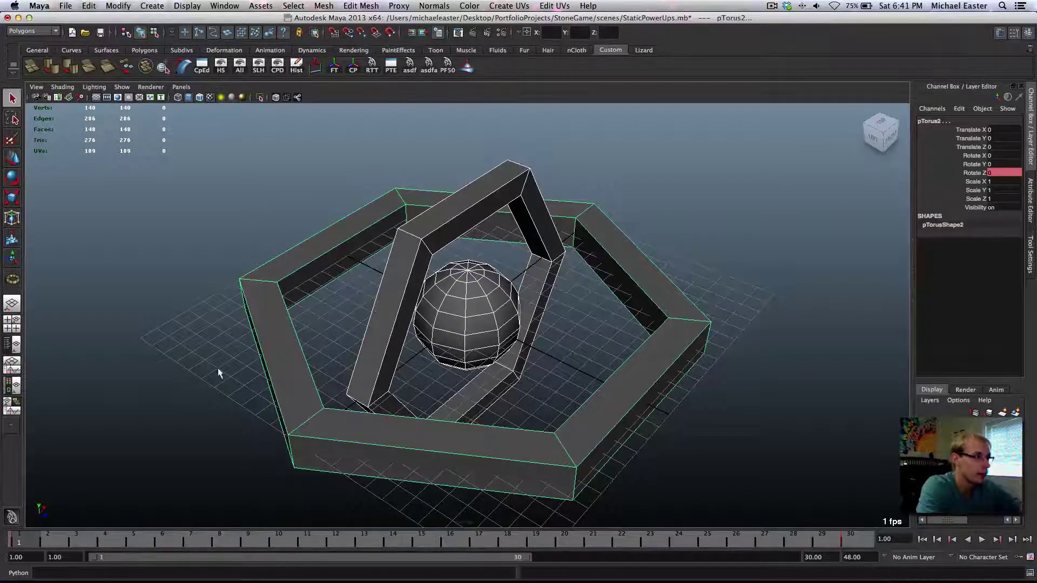
pyautogui.click(375, 147)
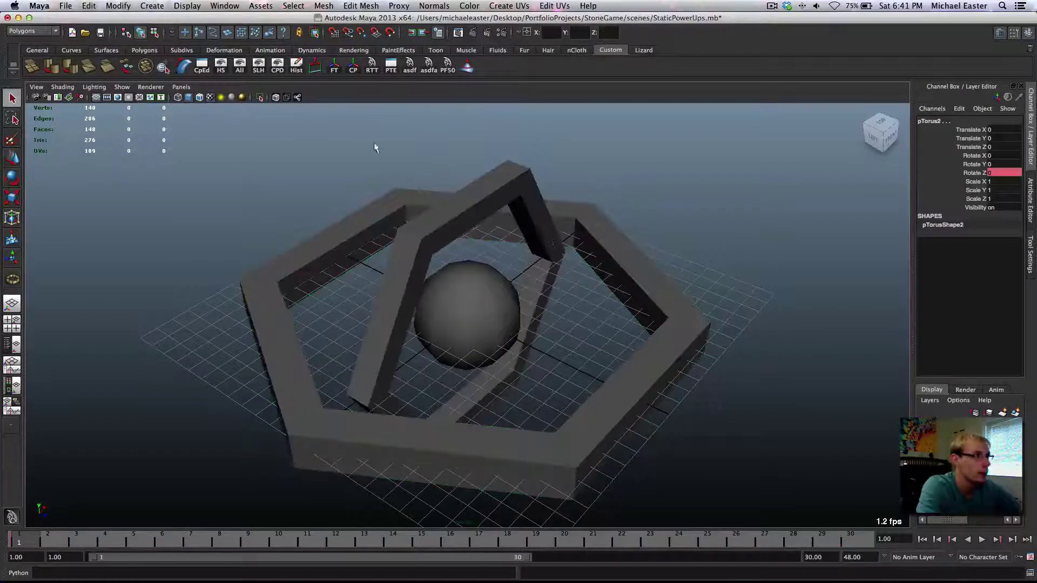
pyautogui.scroll(-3, 573, 180)
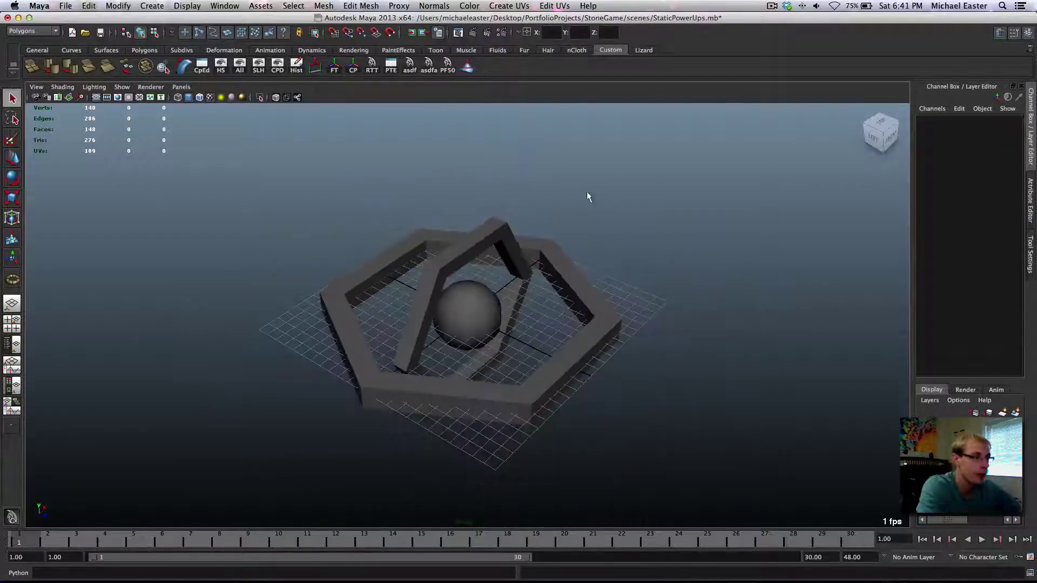
pyautogui.moveTo(586, 191); pyautogui.dragTo(391, 451)
pyautogui.click(391, 451)
pyautogui.click(460, 325)
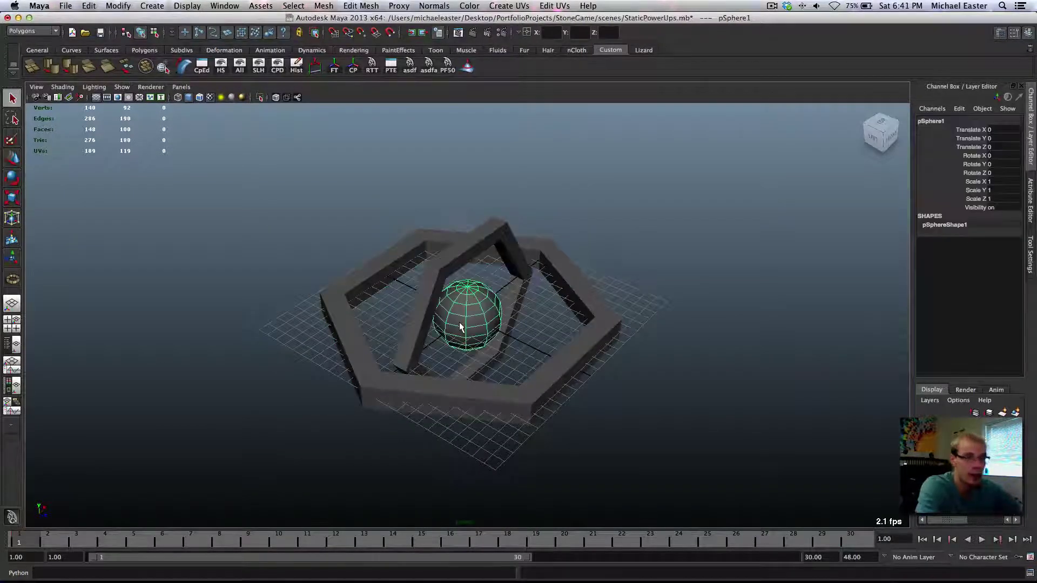
pyautogui.press('f')
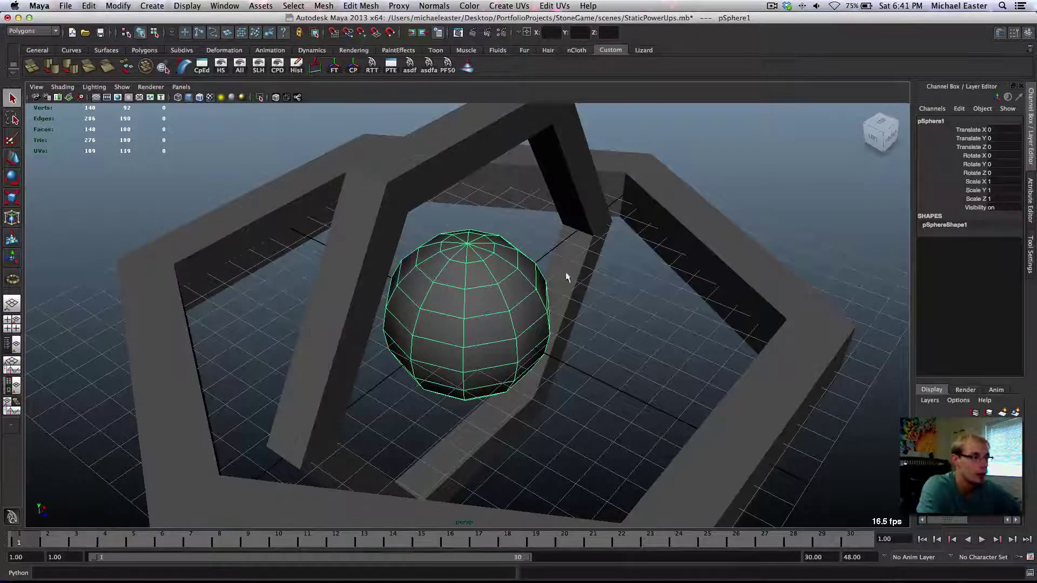
pyautogui.scroll(-6, 393, 300)
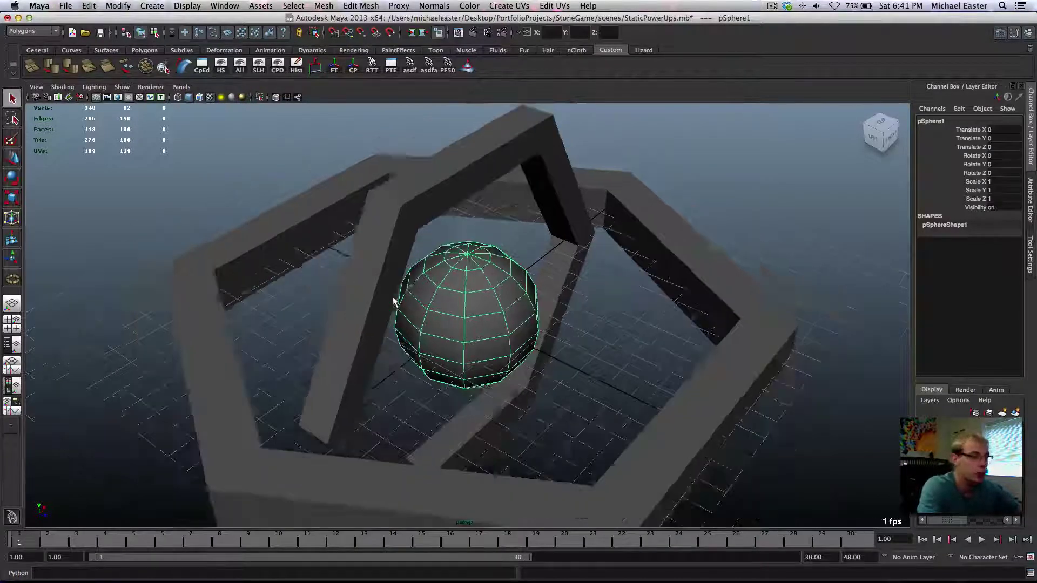
# Step: Clear the selection and save the scene
pyautogui.click(634, 259)
pyautogui.press('super+s')
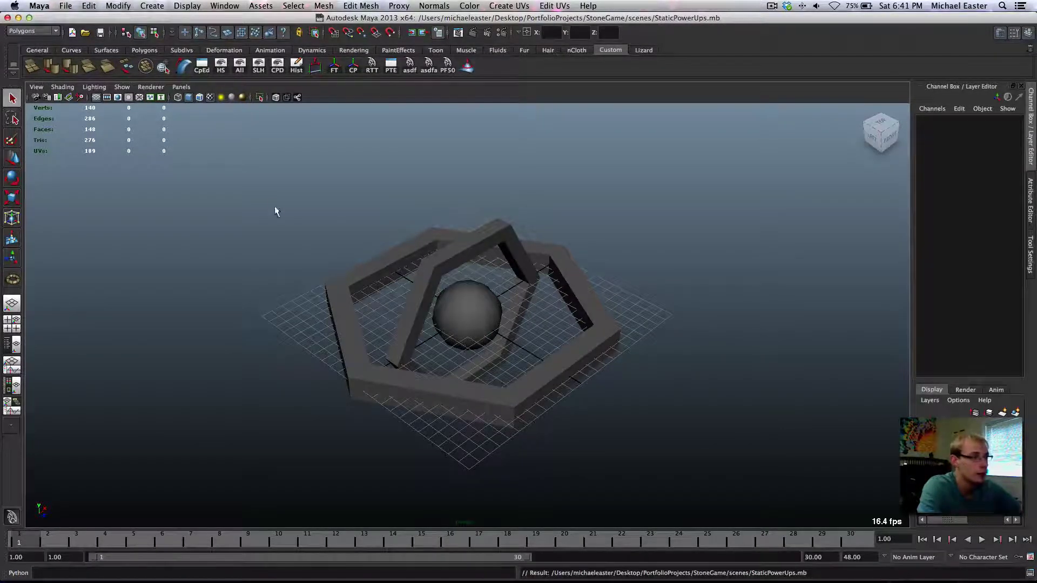
pyautogui.keyDown('alt'); pyautogui.moveTo(275, 211); pyautogui.dragTo(303, 211); pyautogui.keyUp('alt')
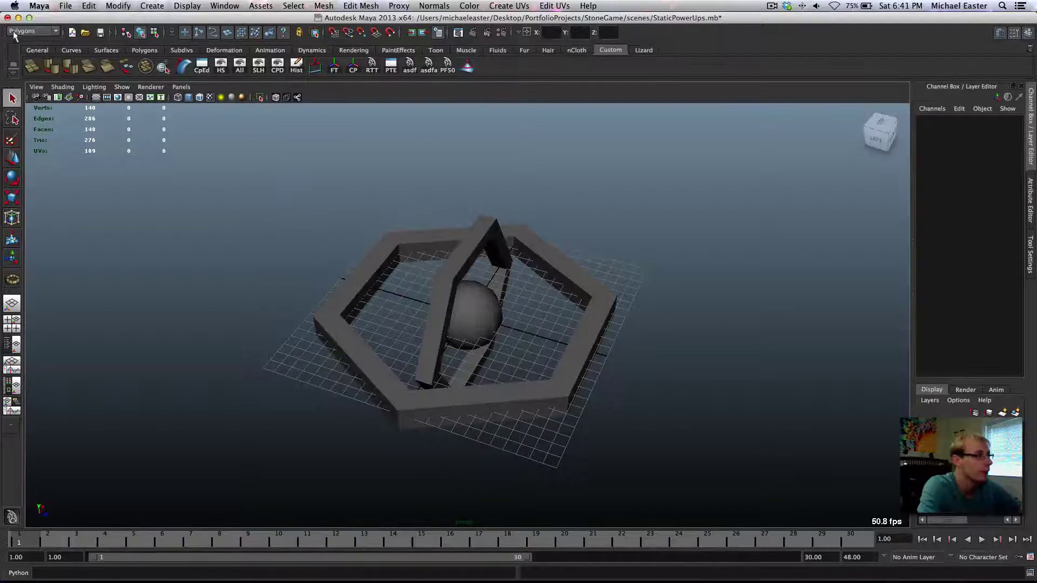
# Step: Try to export the selection as an Fbx file named StaticPowerUps, dismissing the message
pyautogui.click(39, 6)
pyautogui.moveTo(66, 5)
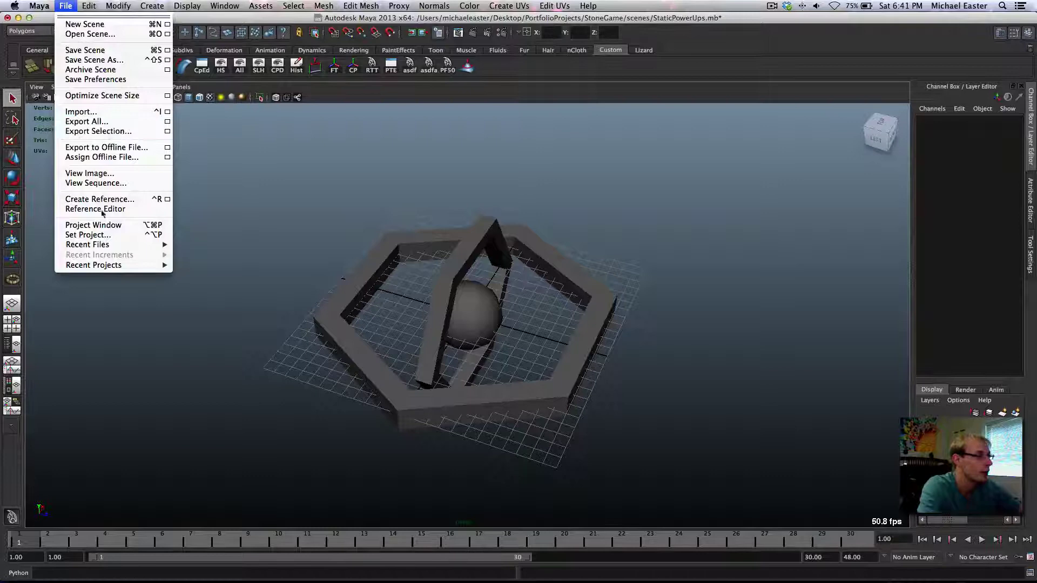
pyautogui.click(113, 132)
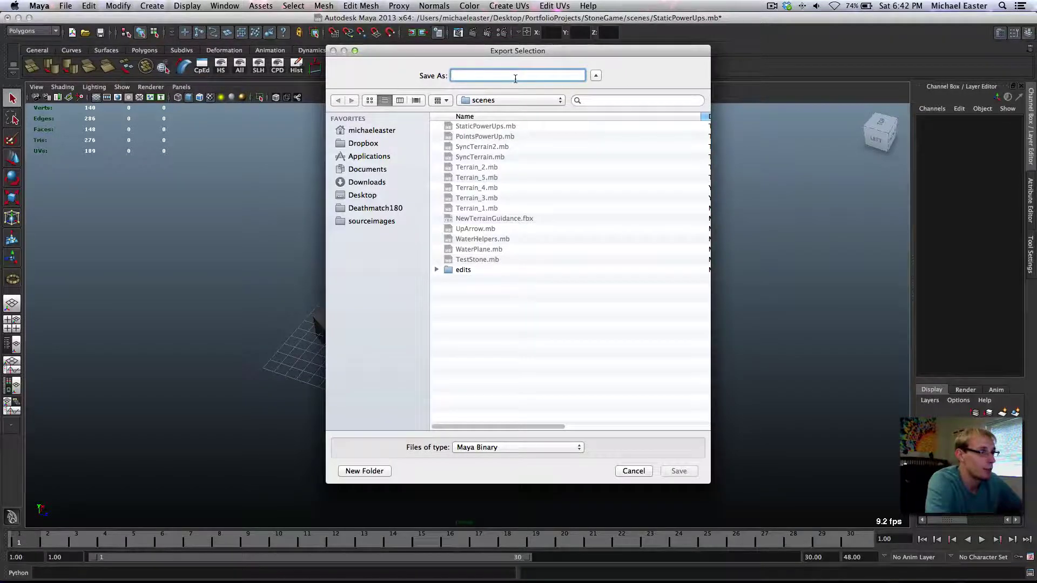
pyautogui.click(503, 447)
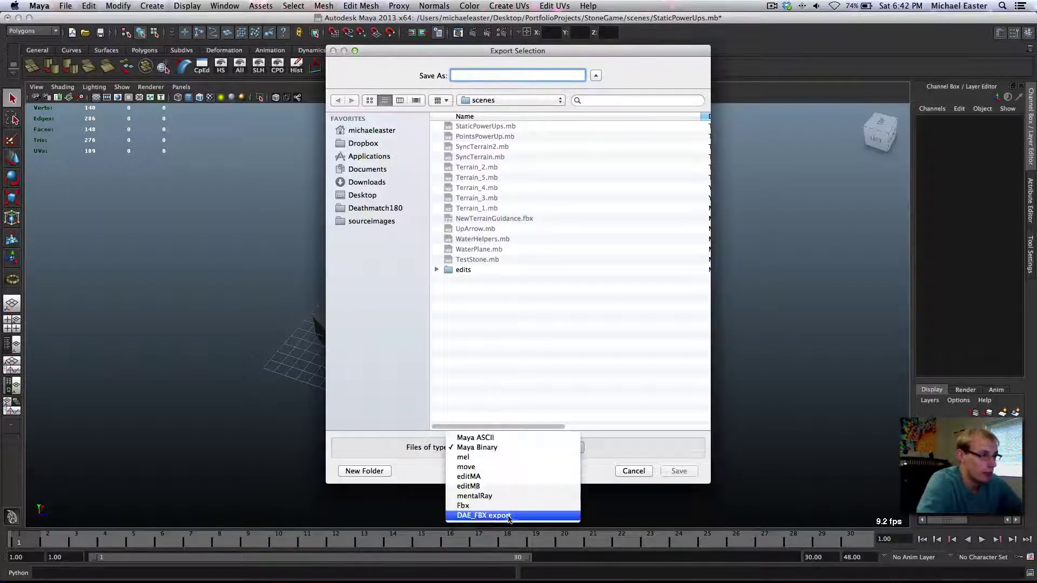
pyautogui.click(505, 502)
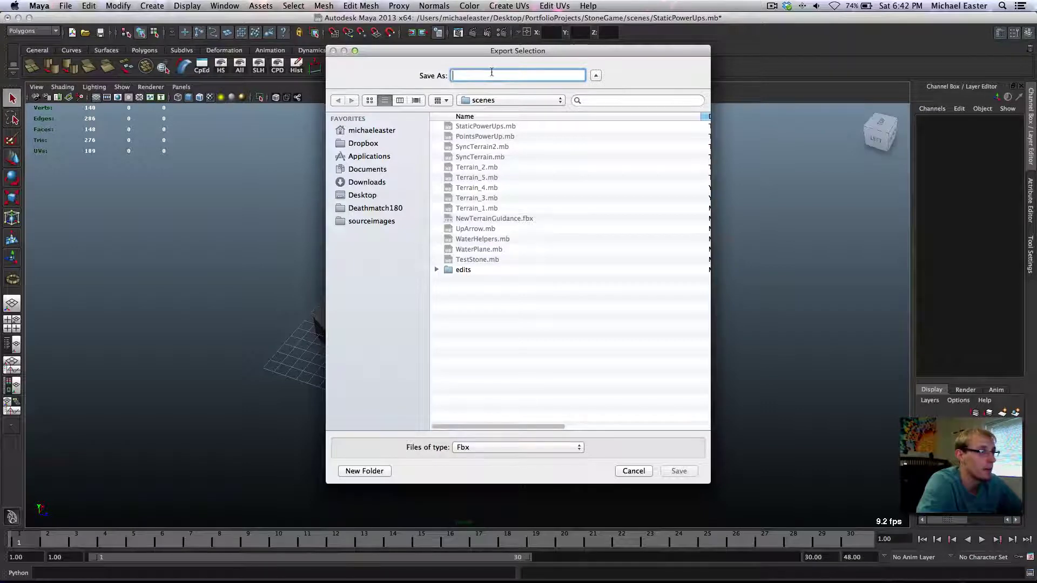
pyautogui.write('Static')
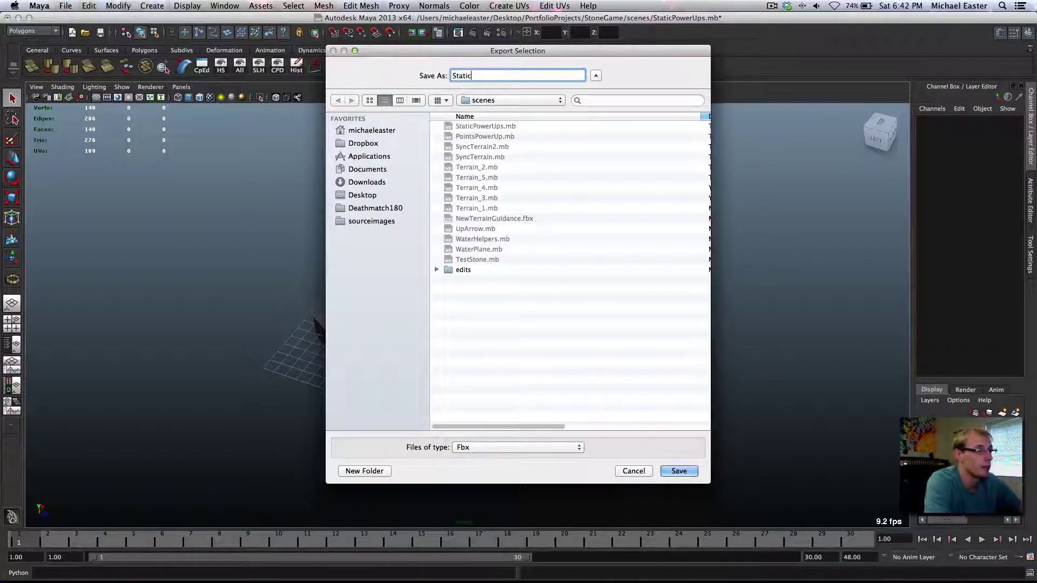
pyautogui.write('PowerUps')
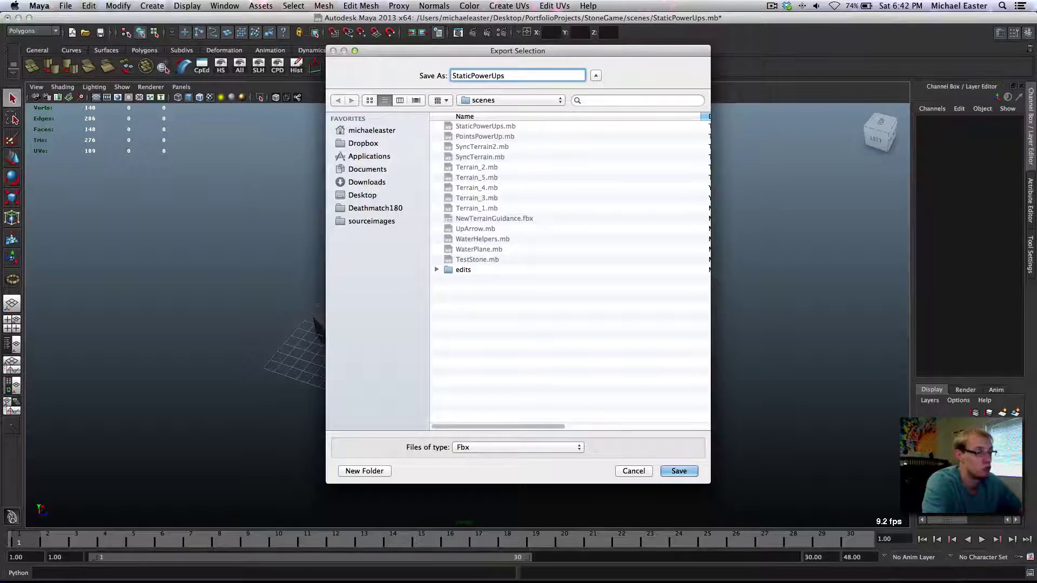
pyautogui.click(675, 472)
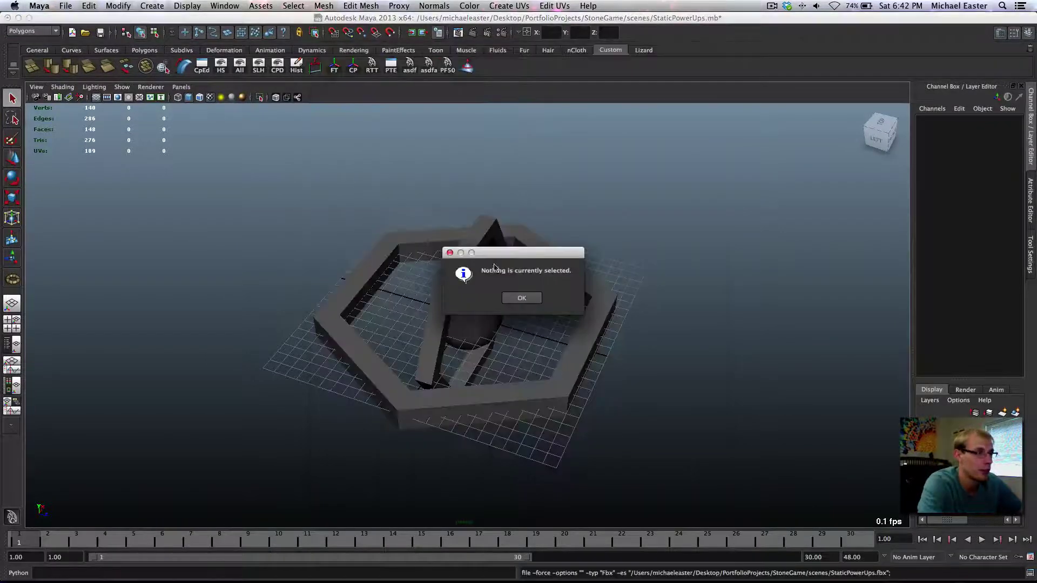
pyautogui.click(521, 299)
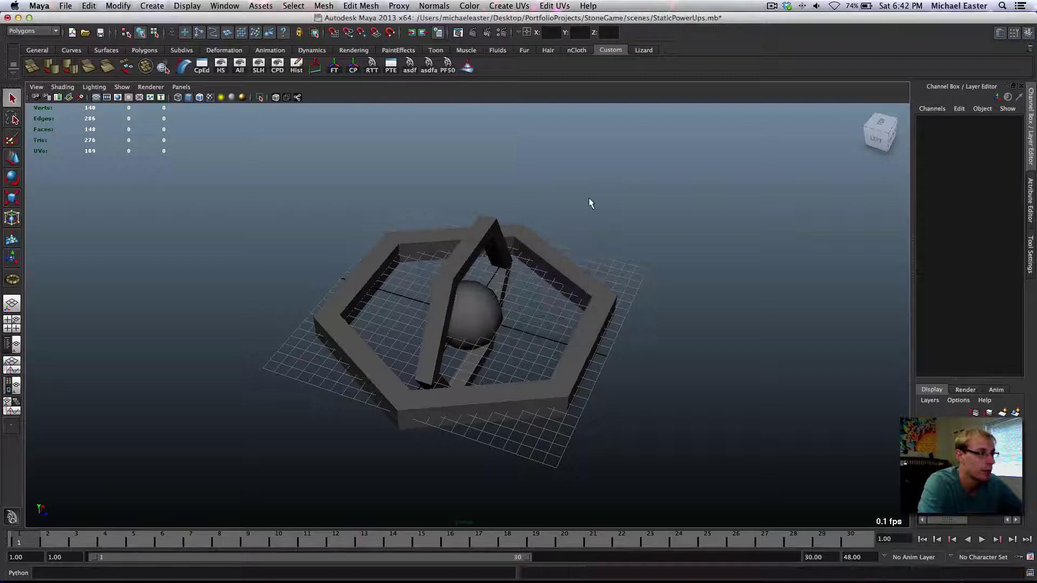
# Step: Select the sphere and both rings and start exporting the selection as an Fbx file named StaticPowerUps in the scenes folder
pyautogui.click(615, 319)
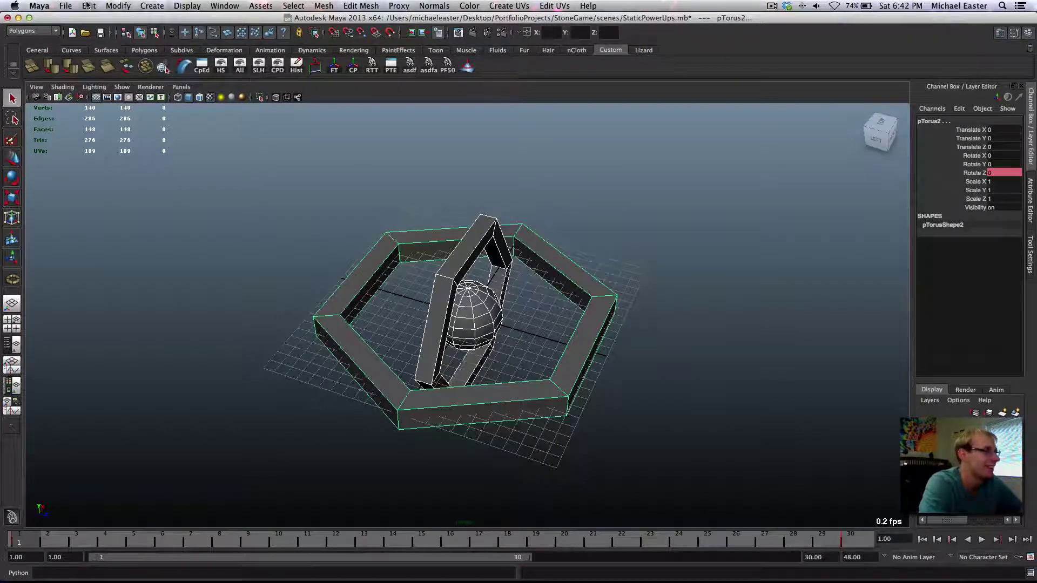
pyautogui.click(65, 5)
pyautogui.click(108, 133)
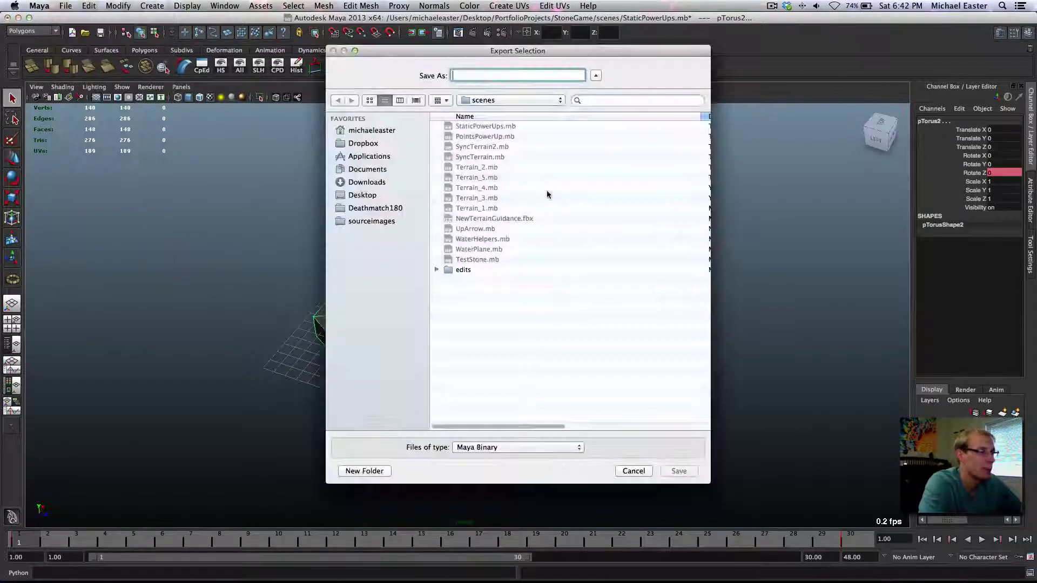
pyautogui.click(478, 125)
pyautogui.click(517, 77)
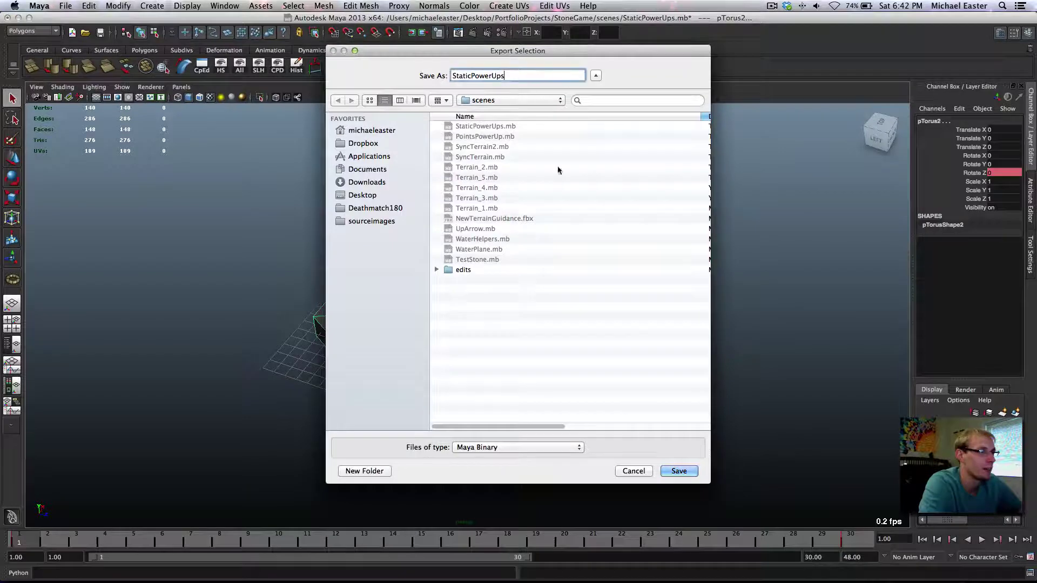
pyautogui.click(514, 447)
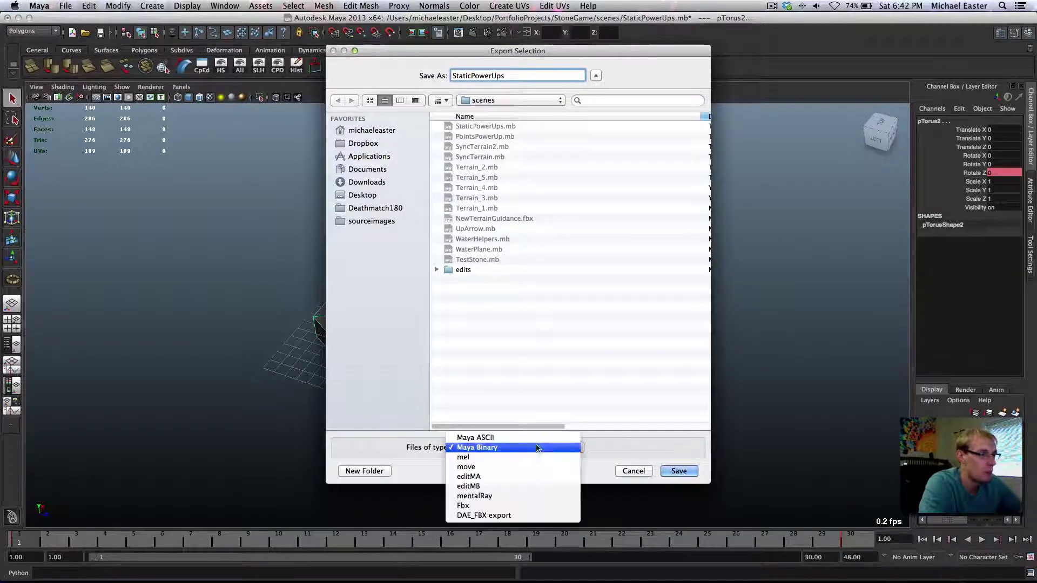
pyautogui.click(512, 504)
pyautogui.click(678, 472)
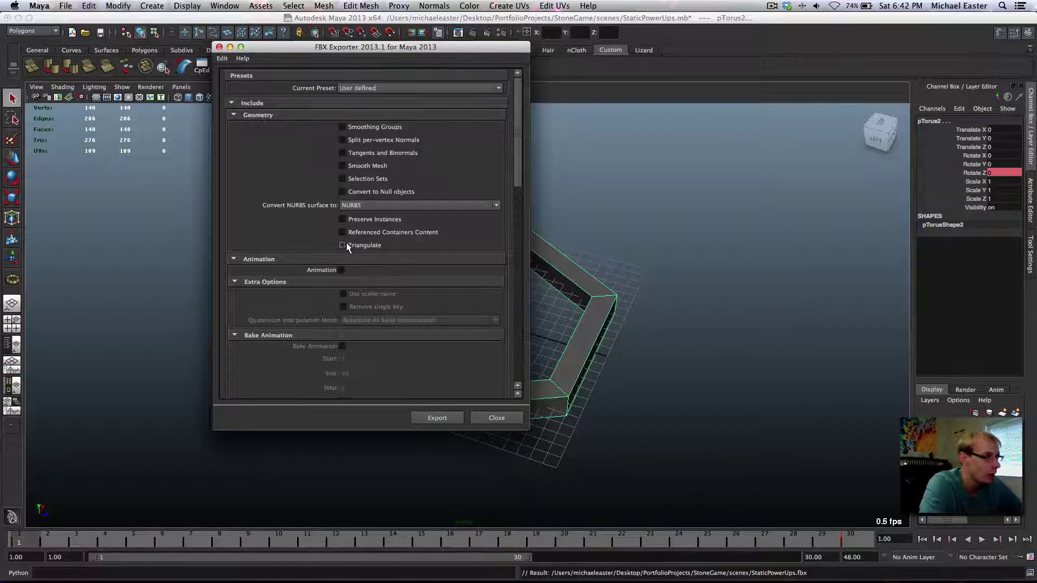
# Step: Collapse the Geometry options and look over the Include and Advanced Options sections of the FBX exporter
pyautogui.click(233, 114)
pyautogui.click(231, 103)
pyautogui.click(231, 103)
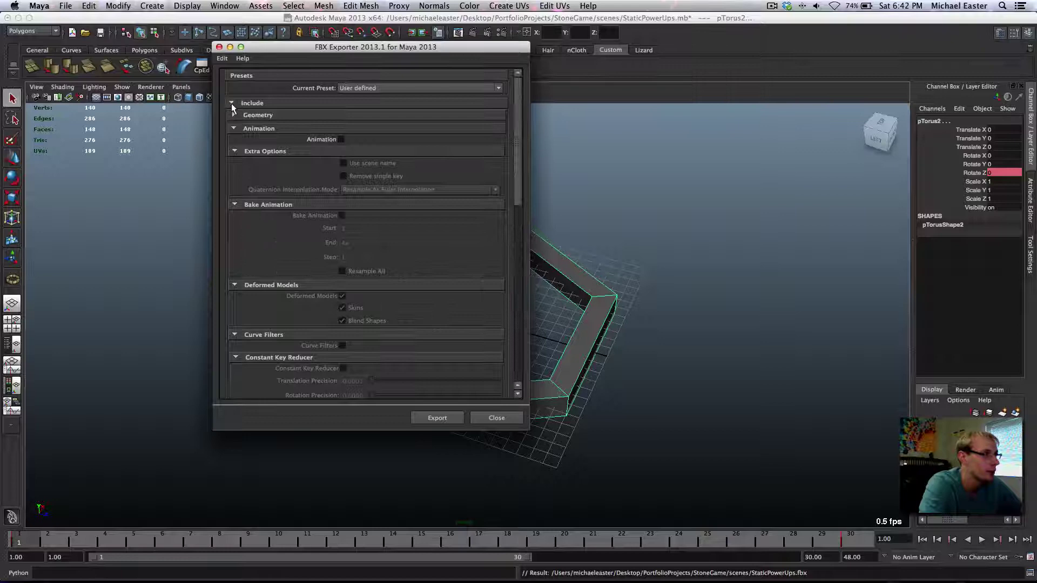
pyautogui.click(231, 103)
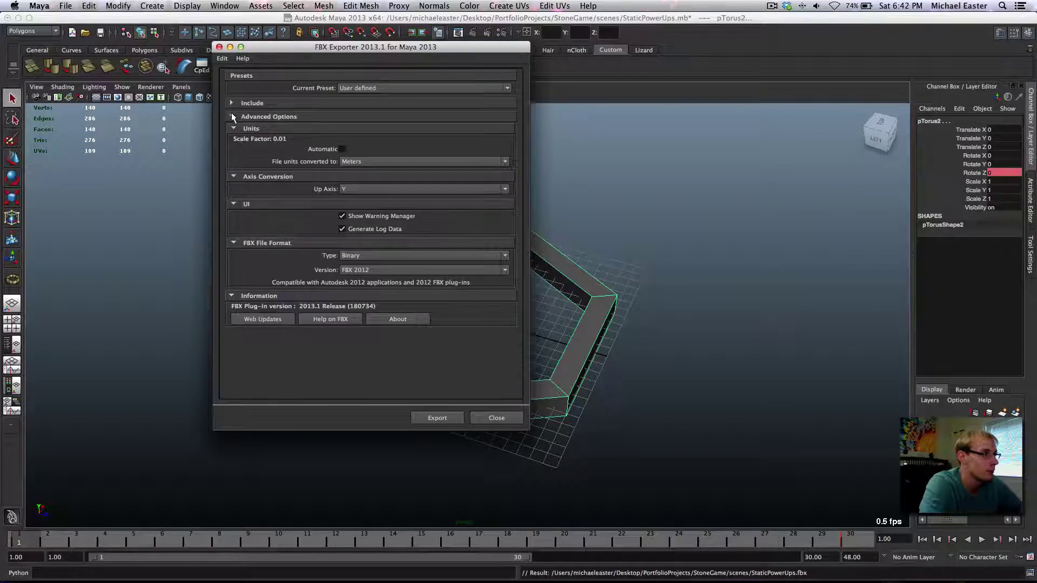
pyautogui.click(231, 114)
pyautogui.click(231, 114)
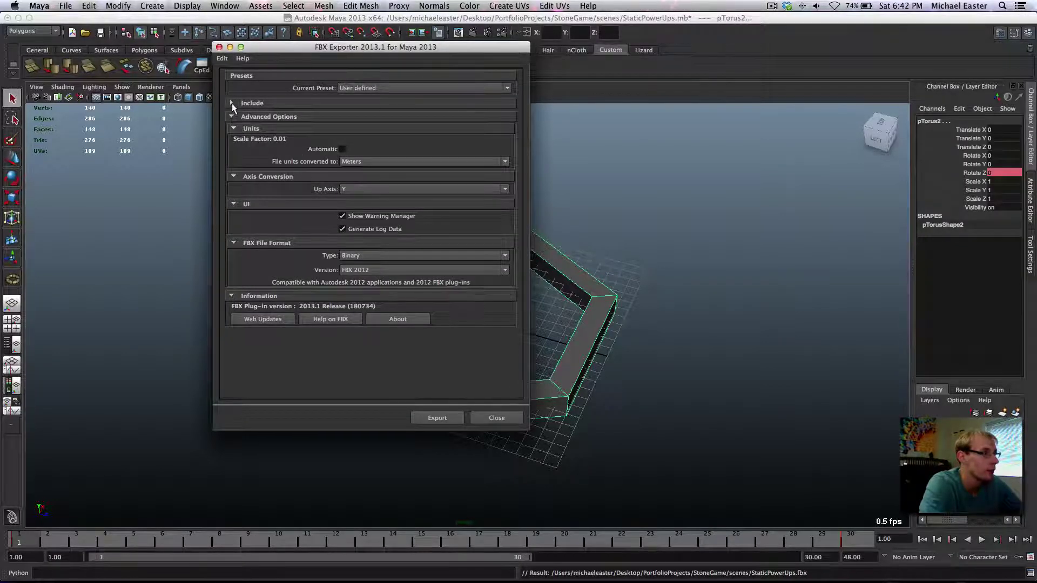
# Step: Include Animation in the FBX export with Bake Animation ending at frame 30, and turn off Deformed Models
pyautogui.click(232, 103)
pyautogui.click(337, 138)
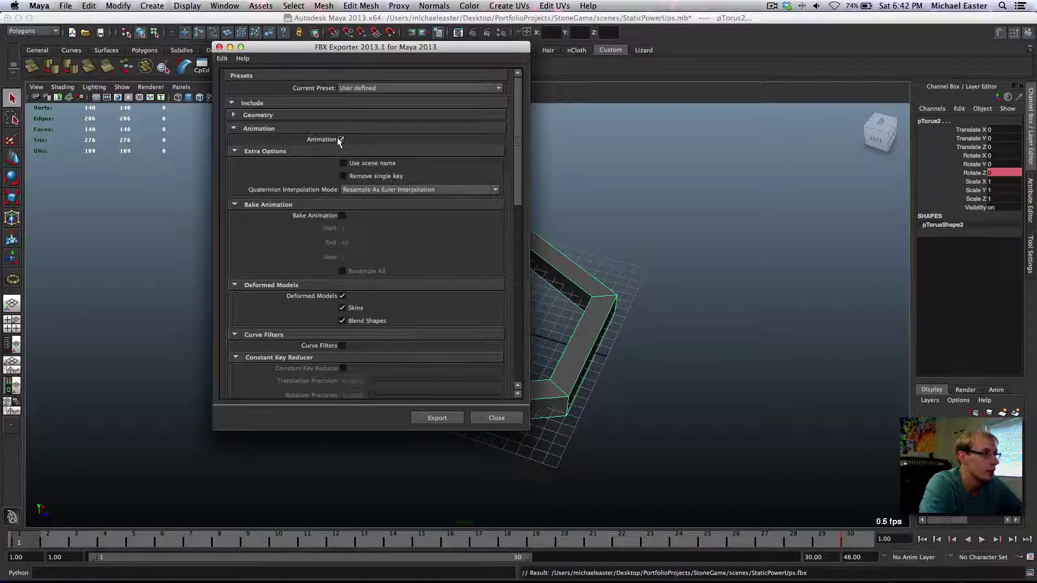
pyautogui.click(341, 215)
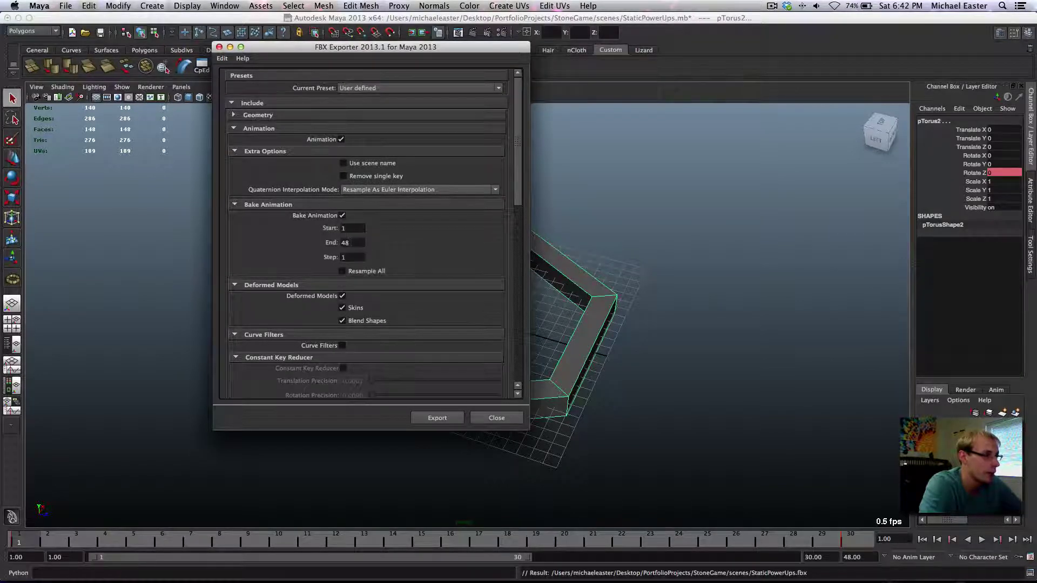
pyautogui.write('30')
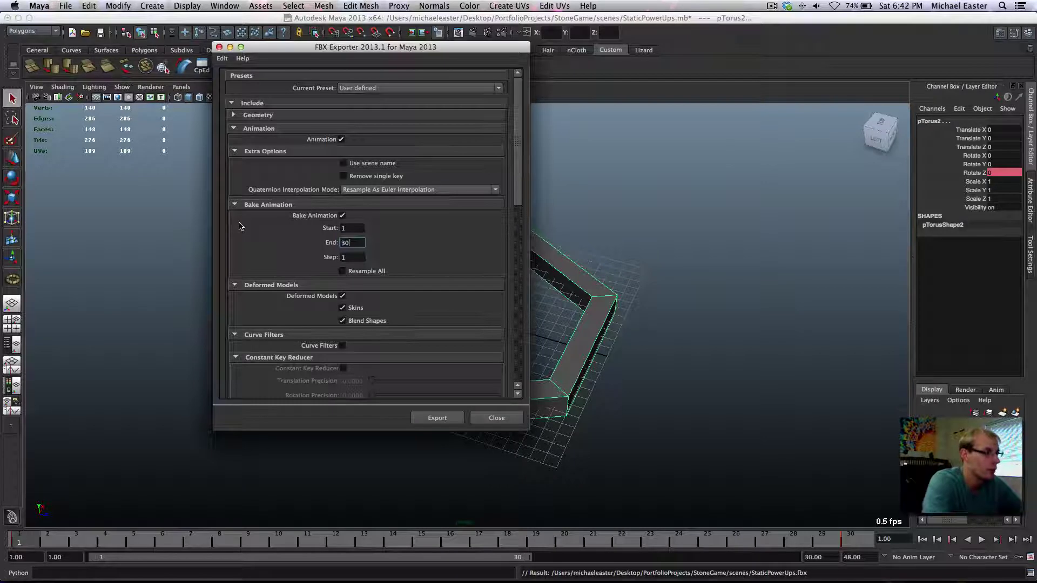
pyautogui.click(341, 296)
pyautogui.scroll(-5, 437, 224)
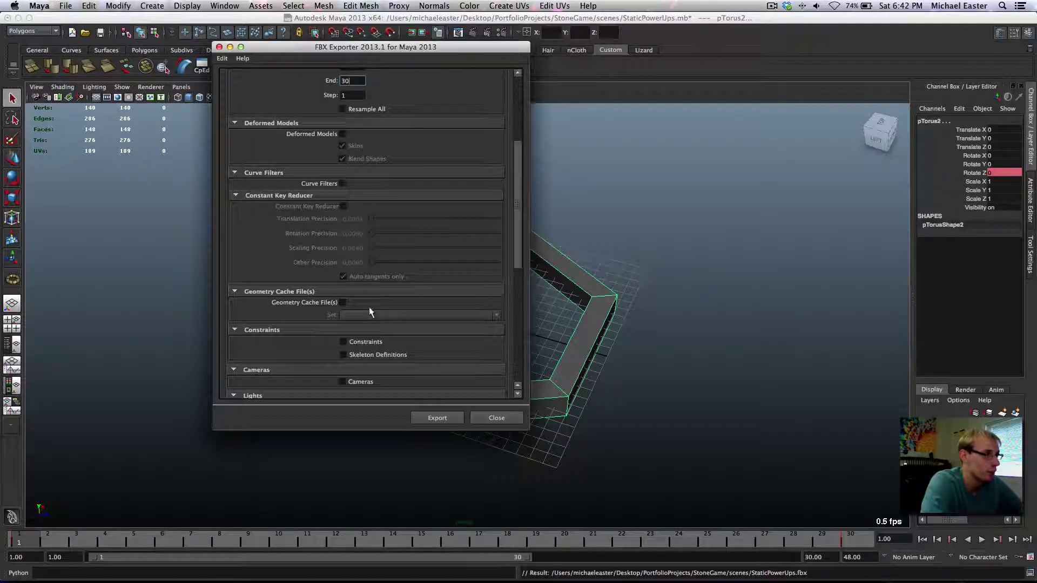
# Step: Enable Embed Media in the FBX export options, close the exporter without exporting, and deselect everything
pyautogui.scroll(-5, 370, 310)
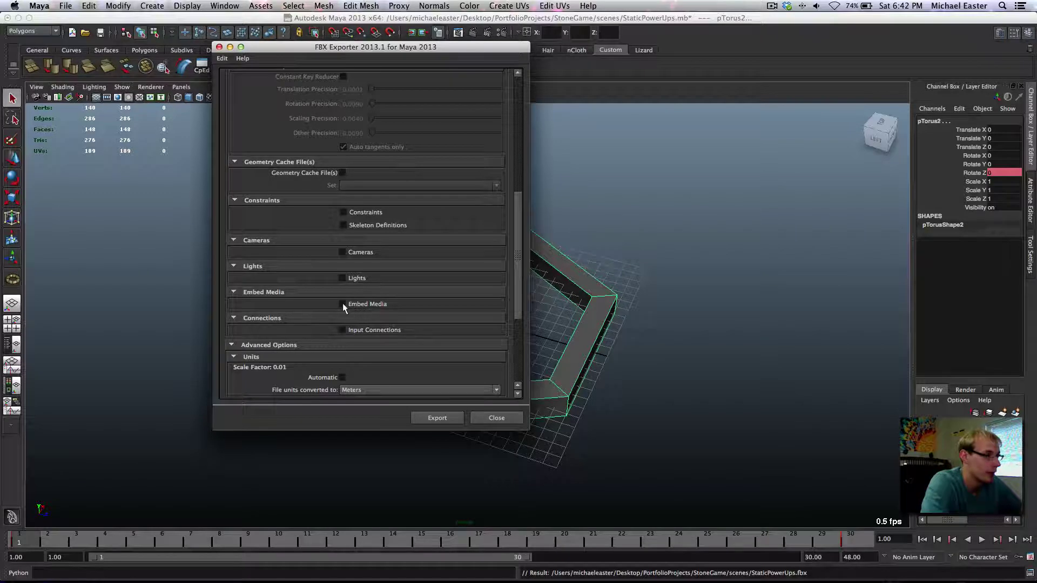
pyautogui.click(342, 304)
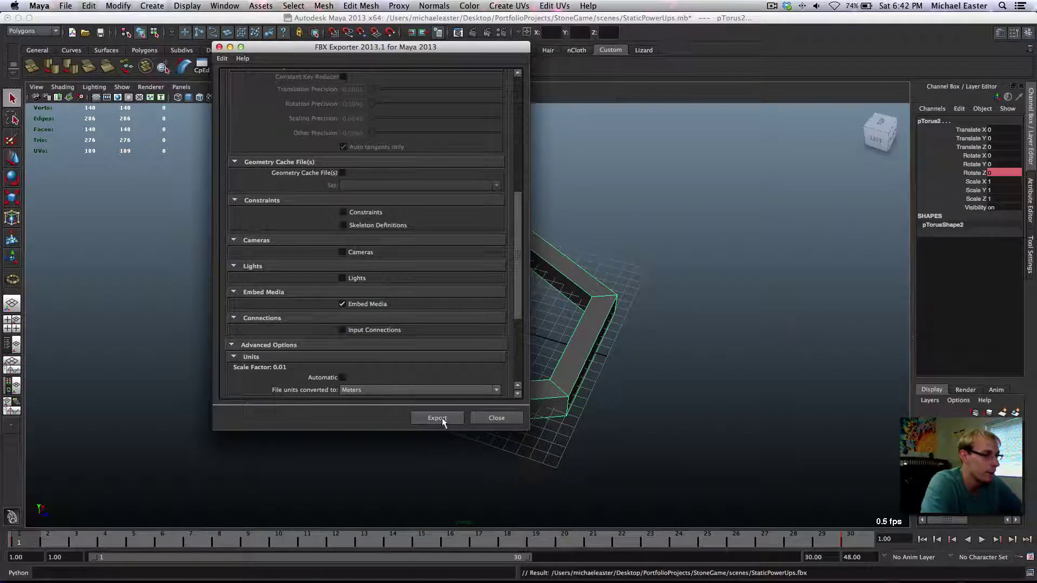
pyautogui.click(485, 417)
pyautogui.click(706, 323)
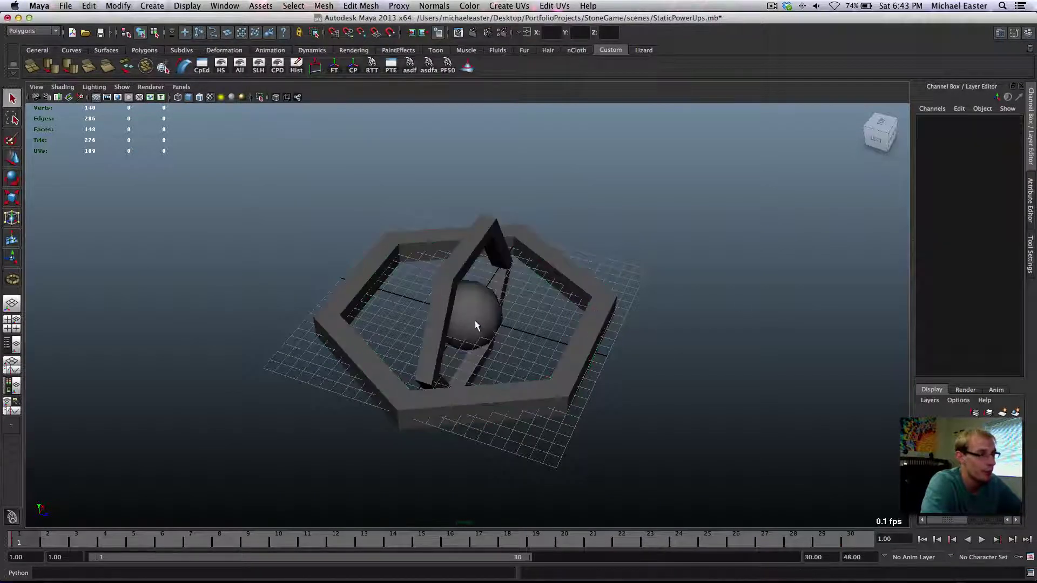
# Step: Create two Lambert materials in the Hypershade and open the first one's name for editing
pyautogui.click(475, 322)
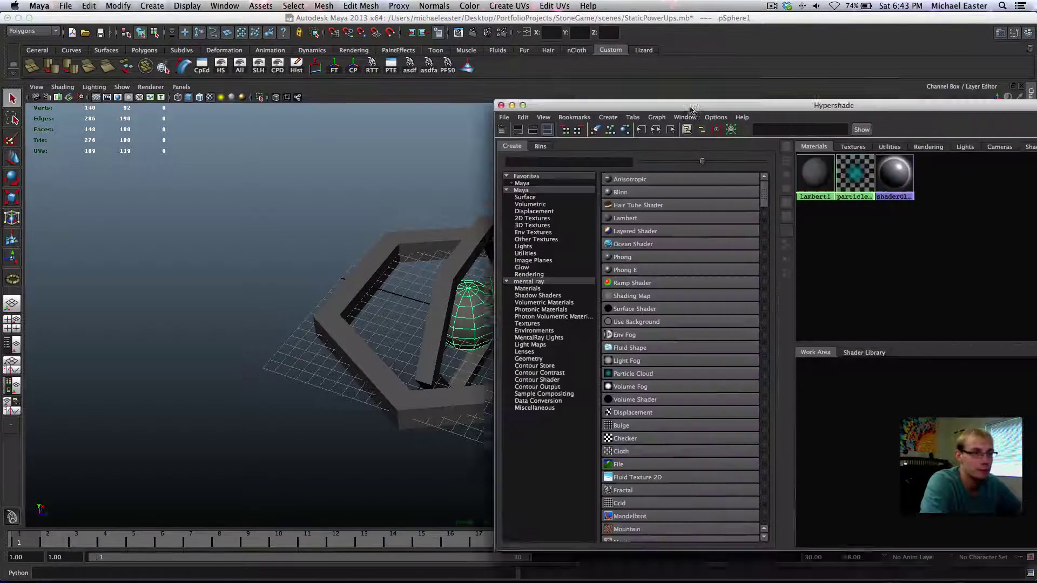
pyautogui.moveTo(674, 104); pyautogui.dragTo(305, 316)
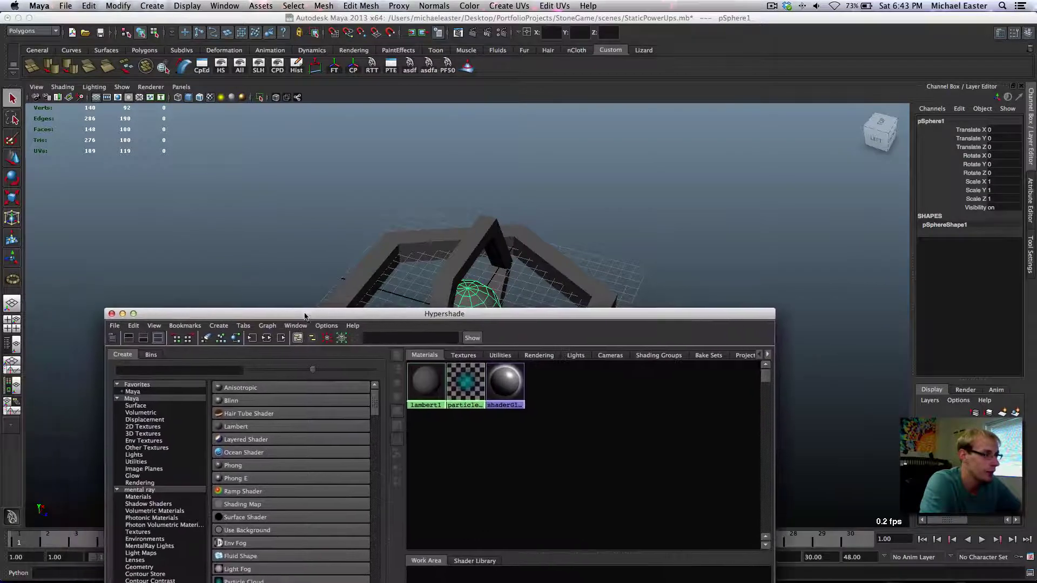
pyautogui.click(237, 427)
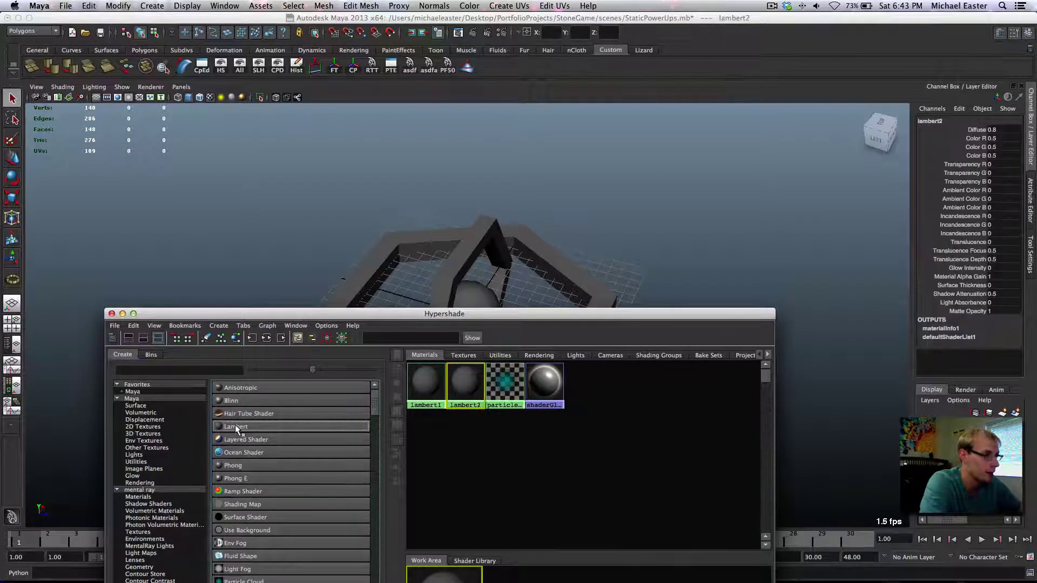
pyautogui.click(235, 424)
pyautogui.doubleClick(473, 380)
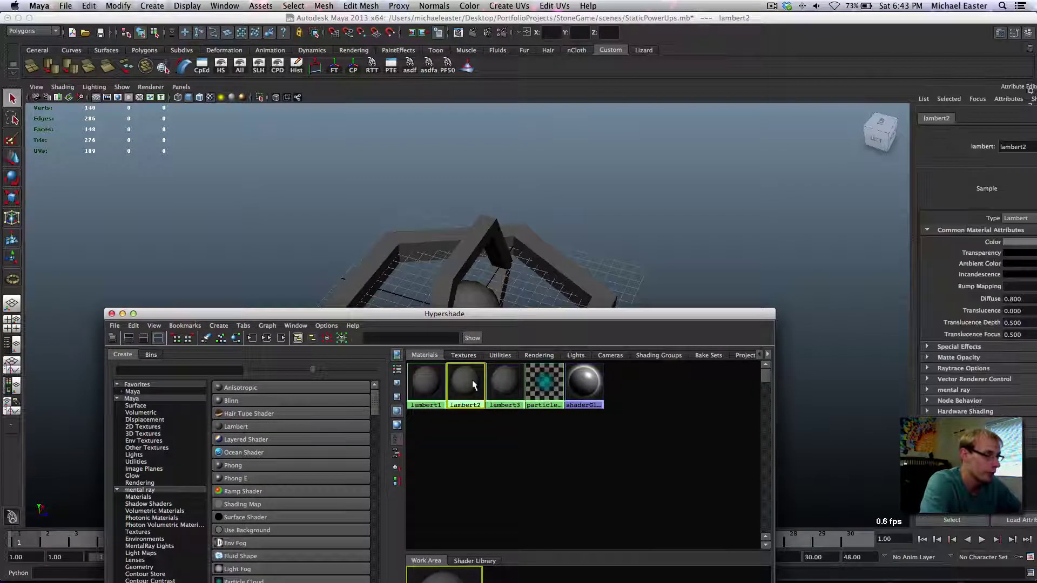
pyautogui.doubleClick(920, 145)
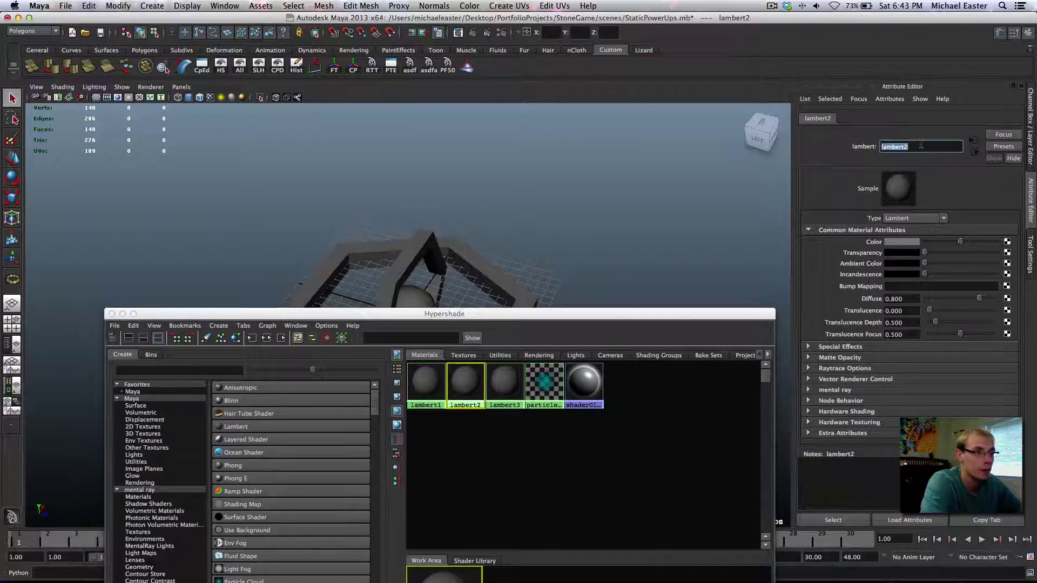
pyautogui.write('CenterMaterial')
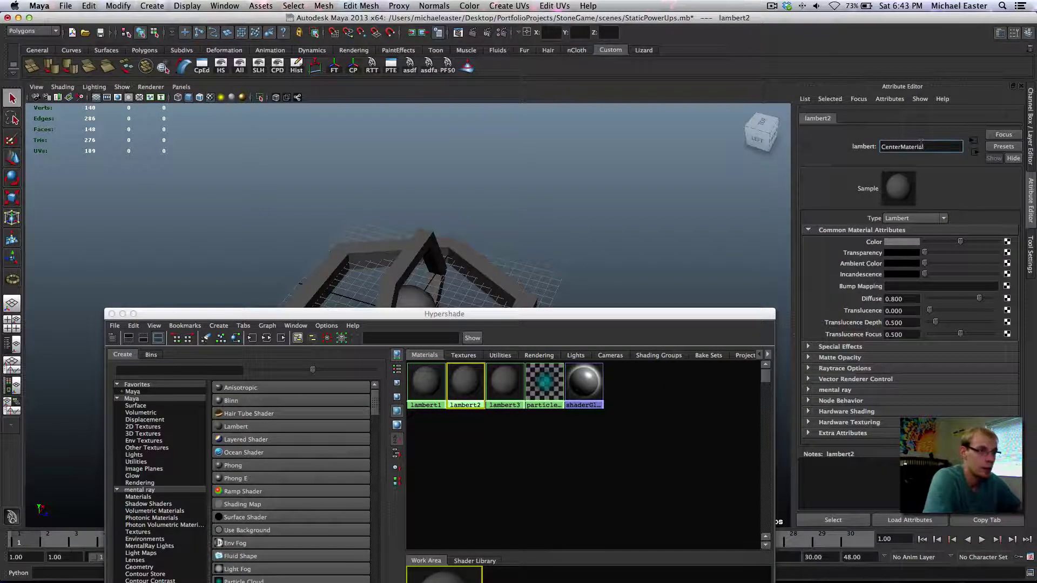
pyautogui.doubleClick(920, 145)
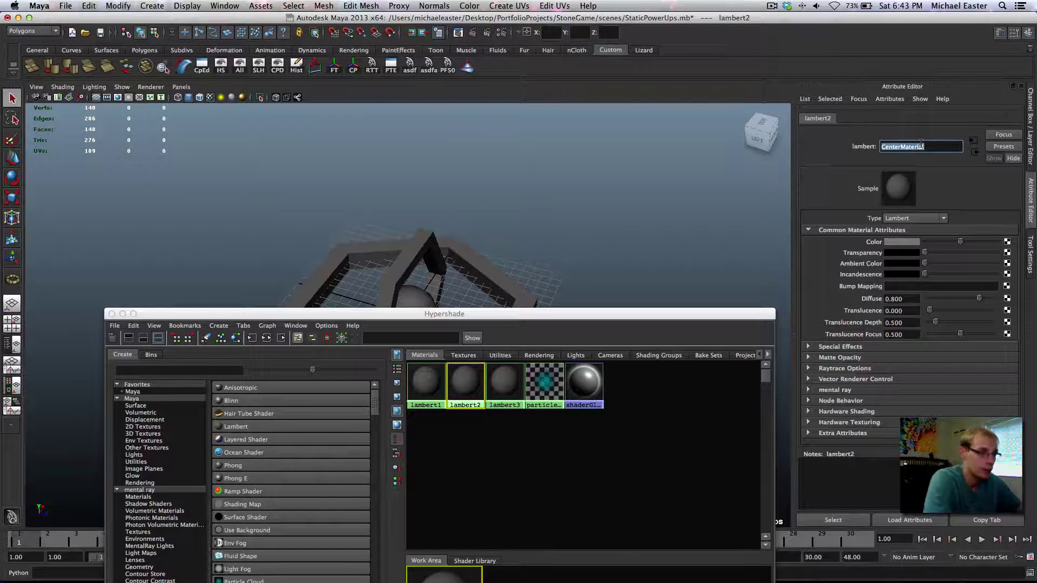
pyautogui.press('BackSpace')
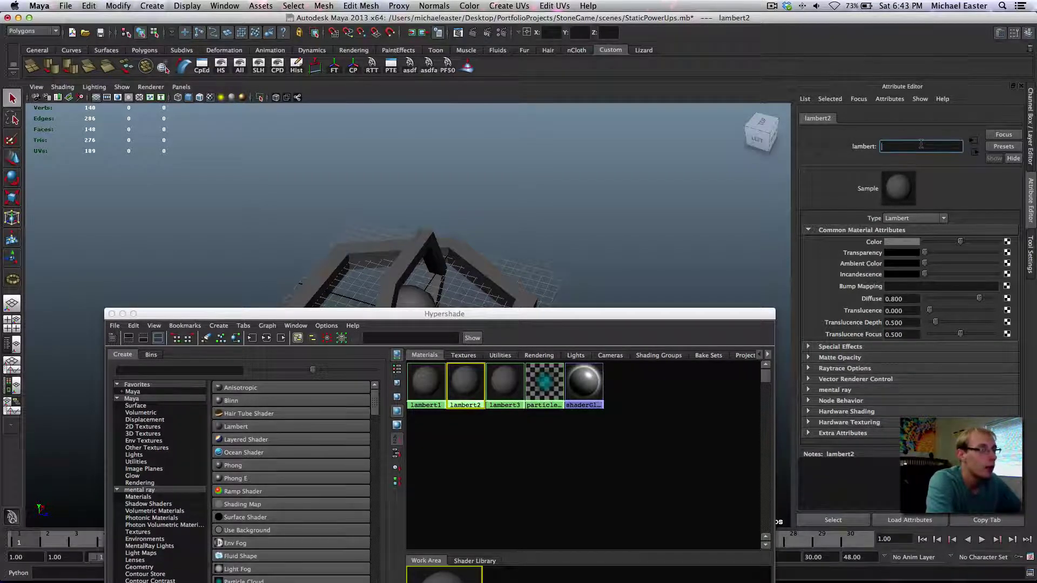
# Step: Name the first new Lambert material StaticPowerUpCenter
pyautogui.write('StaticP')
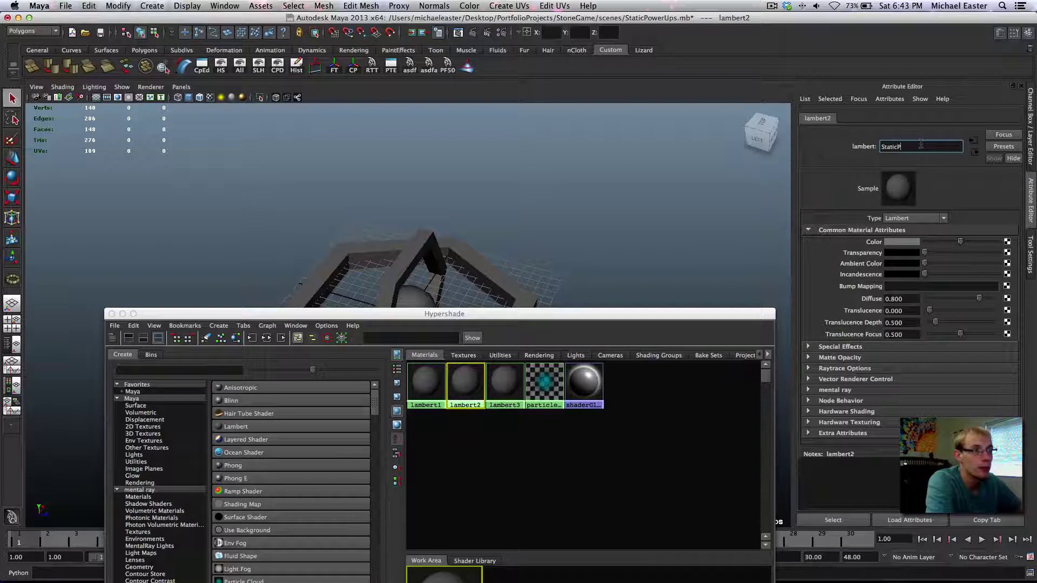
pyautogui.write('owerUpC')
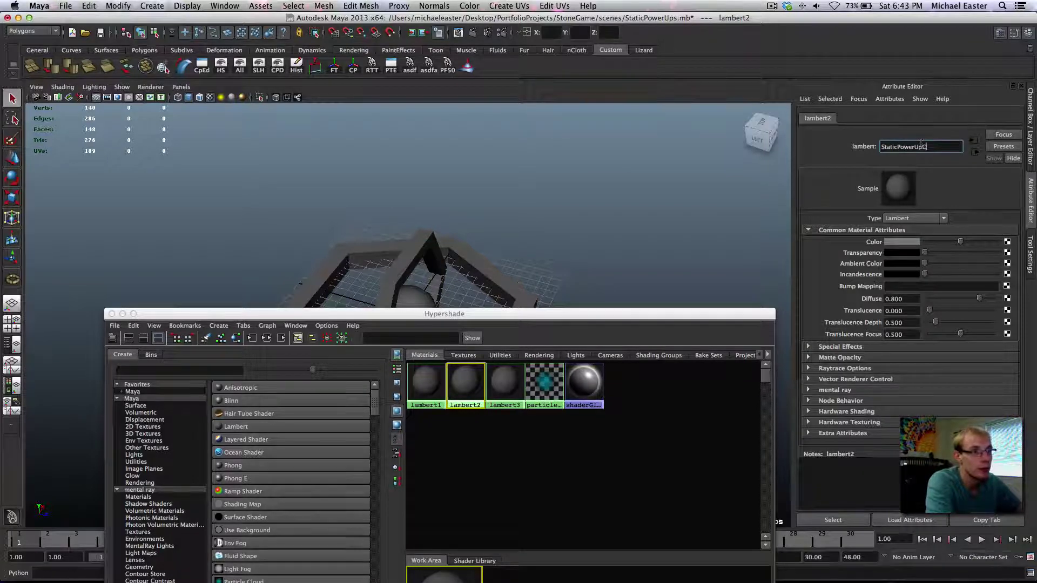
pyautogui.write('enter')
pyautogui.press('Return')
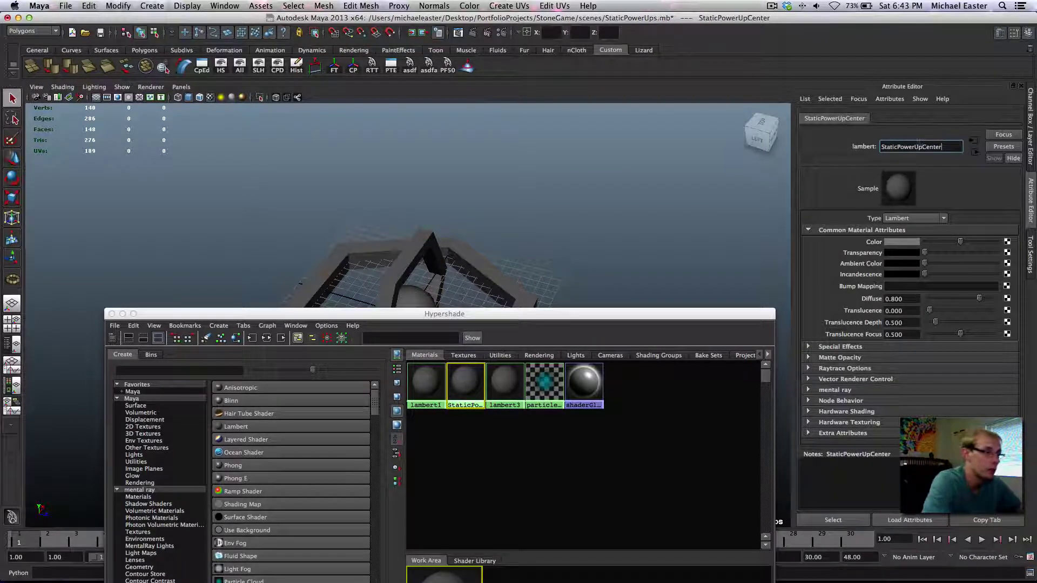
# Step: Rename the second new Lambert material StaticPowerUpRings and close the Hypershade
pyautogui.click(504, 386)
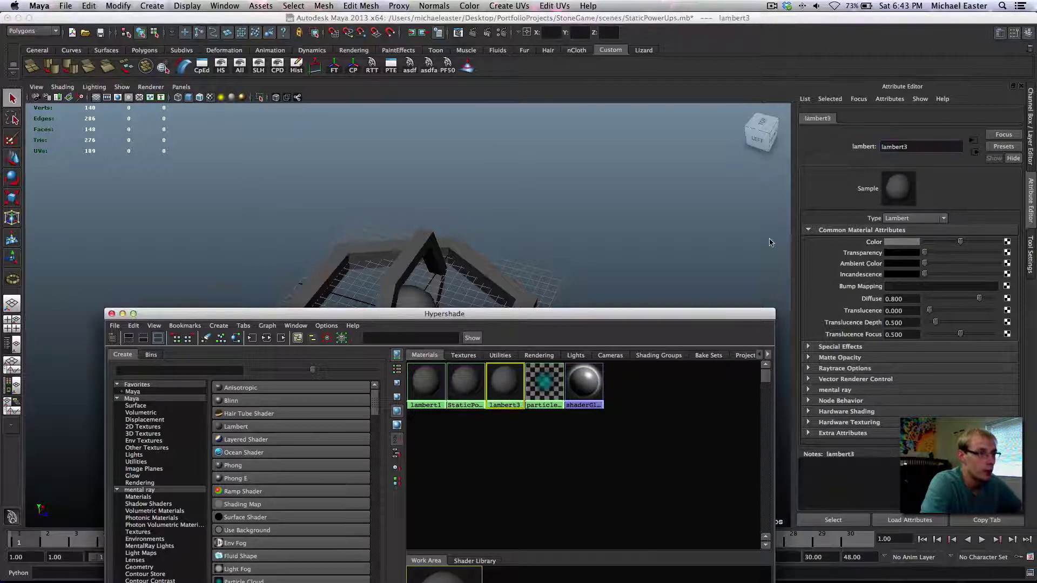
pyautogui.doubleClick(911, 147)
pyautogui.write('Static')
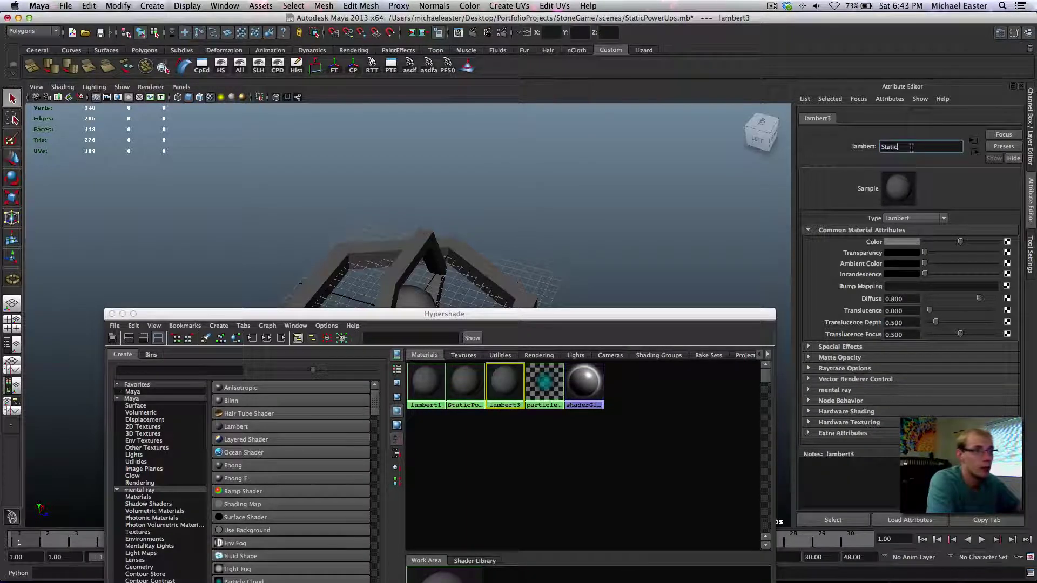
pyautogui.write('PowerUp')
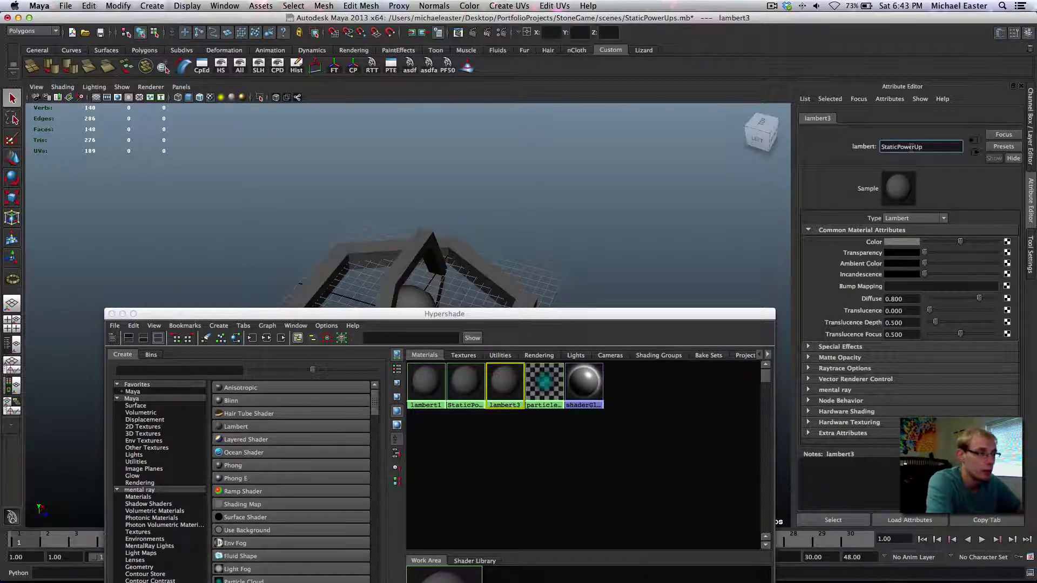
pyautogui.write('R')
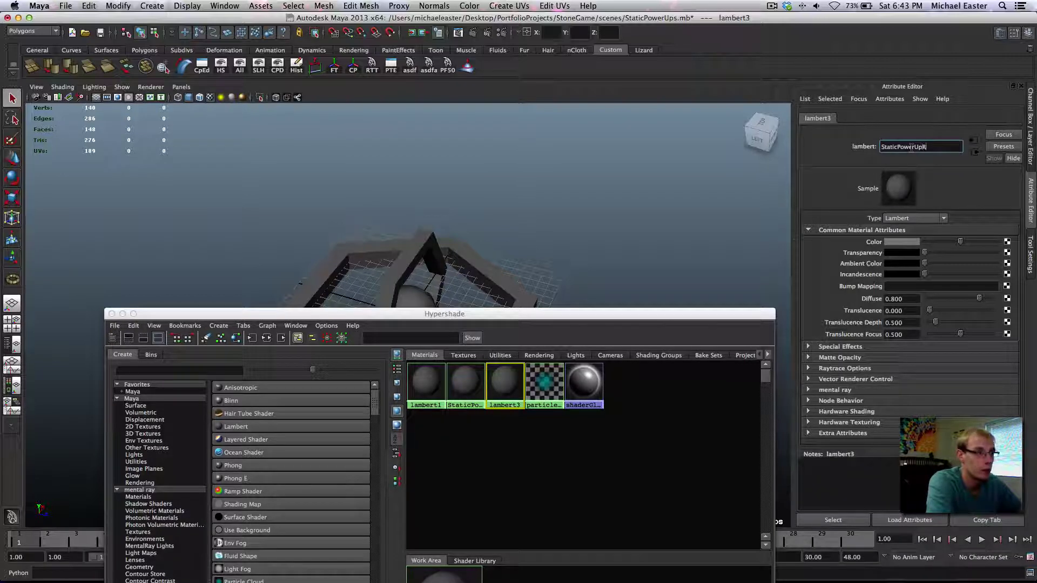
pyautogui.write('ings')
pyautogui.press('Return')
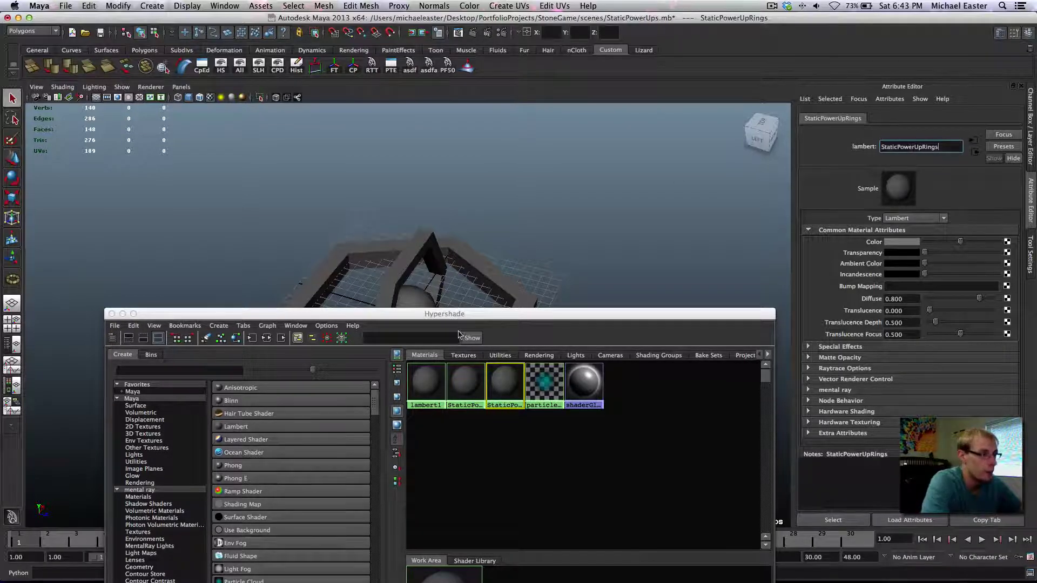
pyautogui.moveTo(452, 322); pyautogui.dragTo(444, 191)
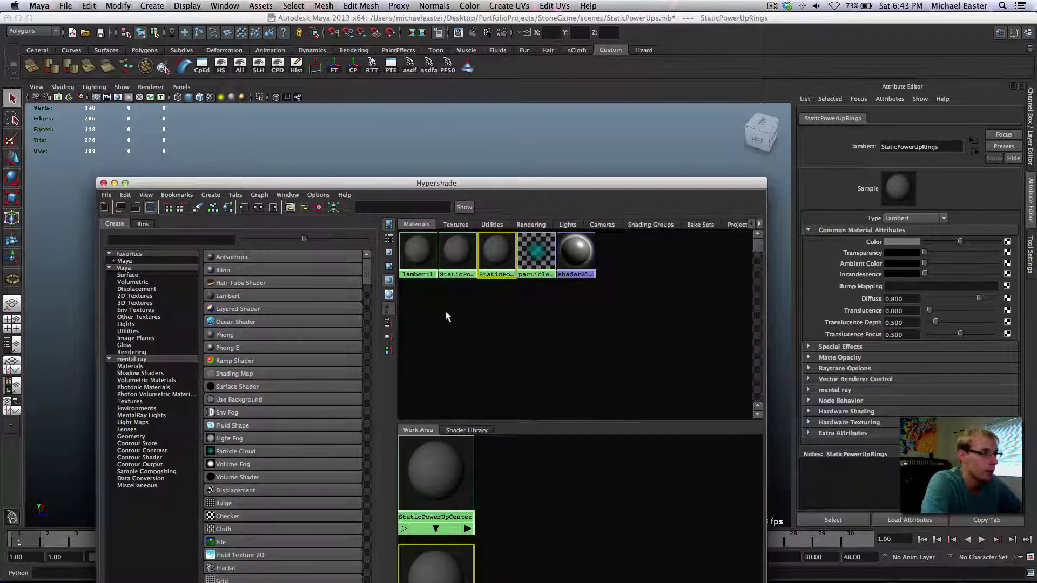
pyautogui.moveTo(443, 309); pyautogui.dragTo(495, 252)
pyautogui.click(410, 291)
pyautogui.click(103, 183)
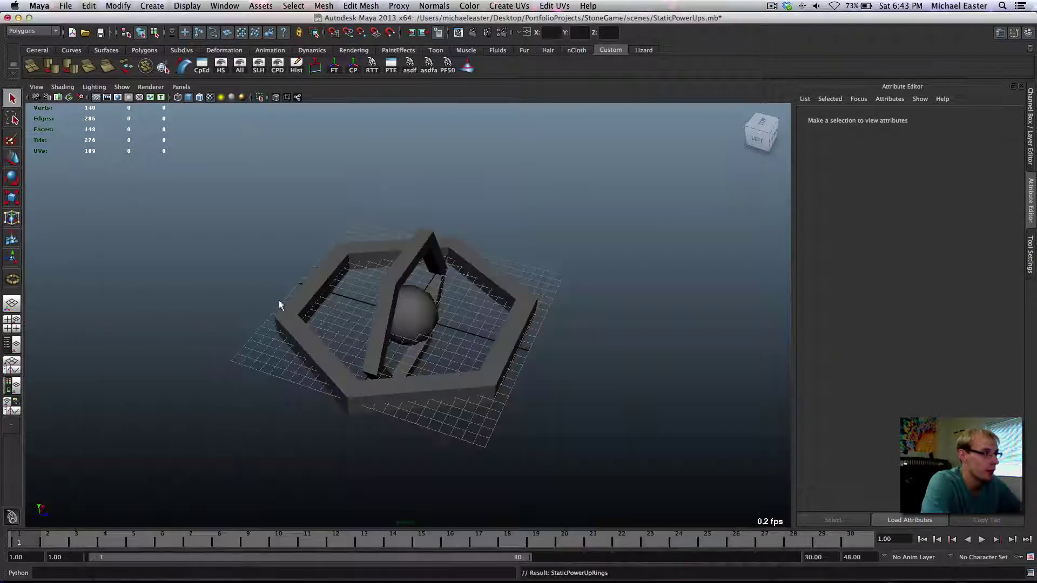
# Step: Examine the sphere and both hexagonal rings from several angles, leaving nothing selected
pyautogui.click(421, 316)
pyautogui.click(561, 306)
pyautogui.keyDown('alt'); pyautogui.moveTo(561, 306); pyautogui.dragTo(431, 190); pyautogui.keyUp('alt')
pyautogui.moveTo(555, 286); pyautogui.dragTo(469, 295)
pyautogui.click(422, 307)
pyautogui.keyDown('alt'); pyautogui.moveTo(564, 300); pyautogui.dragTo(626, 302); pyautogui.keyUp('alt')
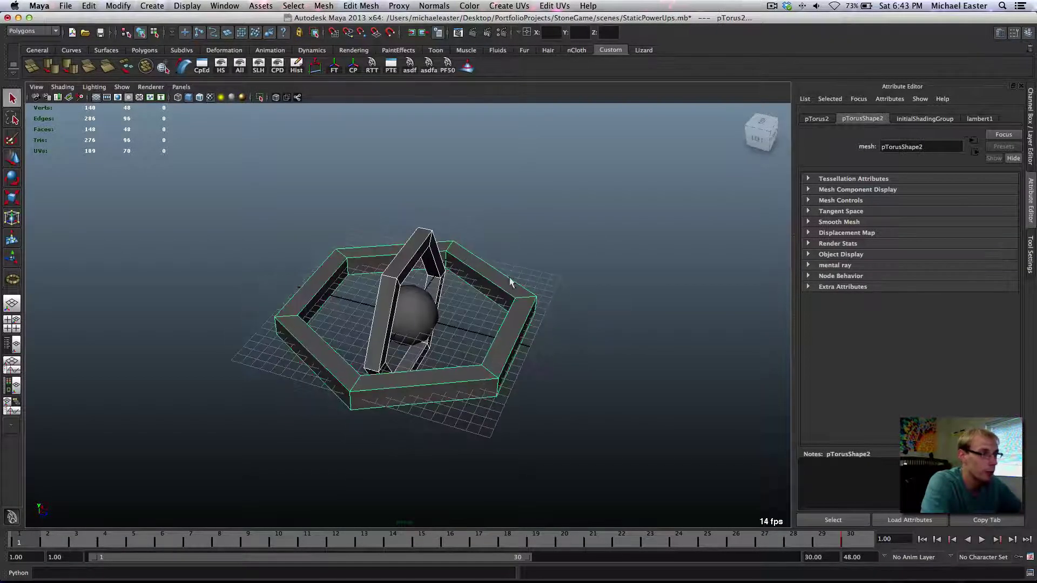
pyautogui.keyDown('alt'); pyautogui.moveTo(489, 285); pyautogui.dragTo(577, 309, button='middle'); pyautogui.keyUp('alt')
pyautogui.keyDown('alt'); pyautogui.moveTo(577, 308); pyautogui.dragTo(504, 362); pyautogui.keyUp('alt')
pyautogui.scroll(5, 488, 338)
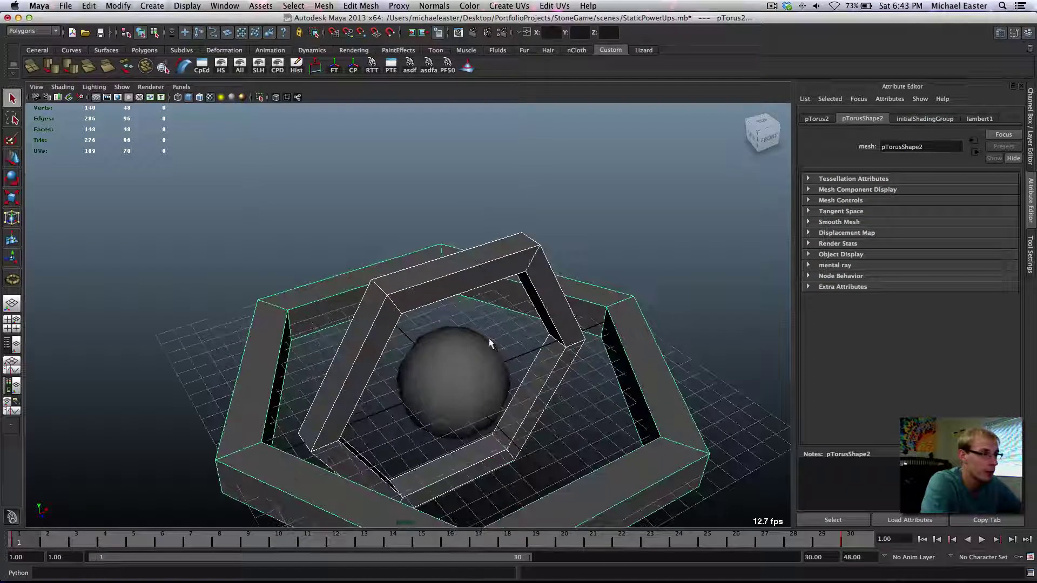
pyautogui.click(503, 354)
pyautogui.keyDown('alt'); pyautogui.moveTo(503, 358); pyautogui.dragTo(448, 298, button='middle'); pyautogui.keyUp('alt')
pyautogui.keyDown('alt'); pyautogui.moveTo(378, 301); pyautogui.dragTo(410, 300); pyautogui.keyUp('alt')
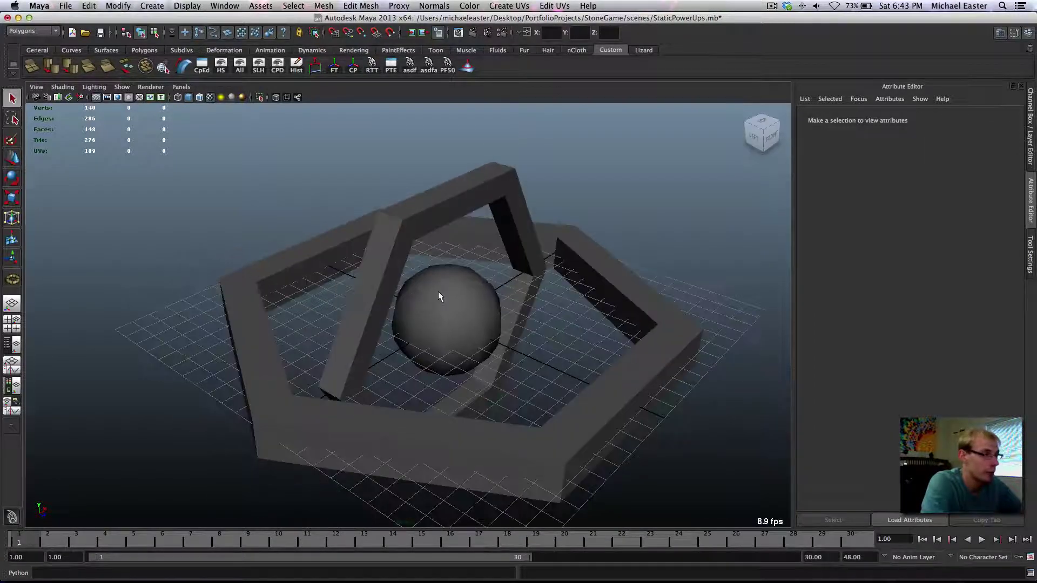
# Step: Select the sphere and both hexagonal rings and save the scene
pyautogui.press('super+Tab')
pyautogui.click(241, 309)
pyautogui.press('z')
pyautogui.click(100, 34)
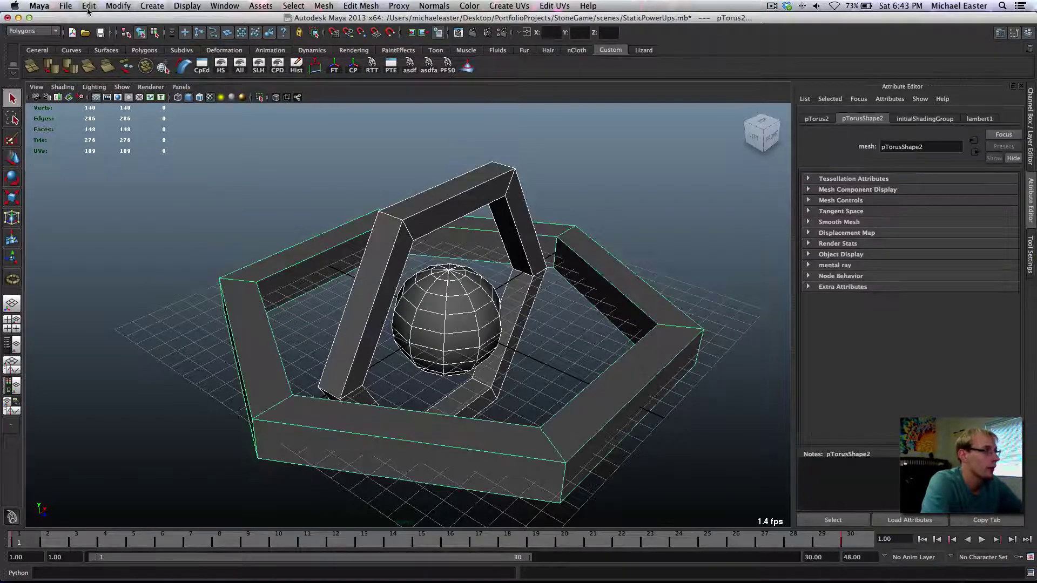
# Step: Export the selection as an Fbx file named StaticPowerUps in the scenes folder, checking the exporter options and keeping them as they are
pyautogui.click(65, 5)
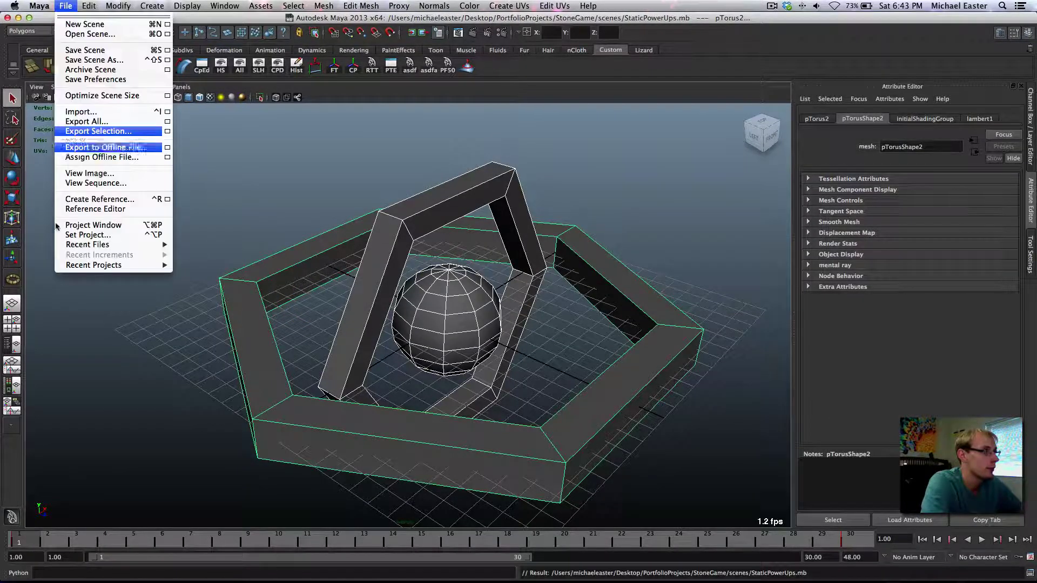
pyautogui.click(69, 134)
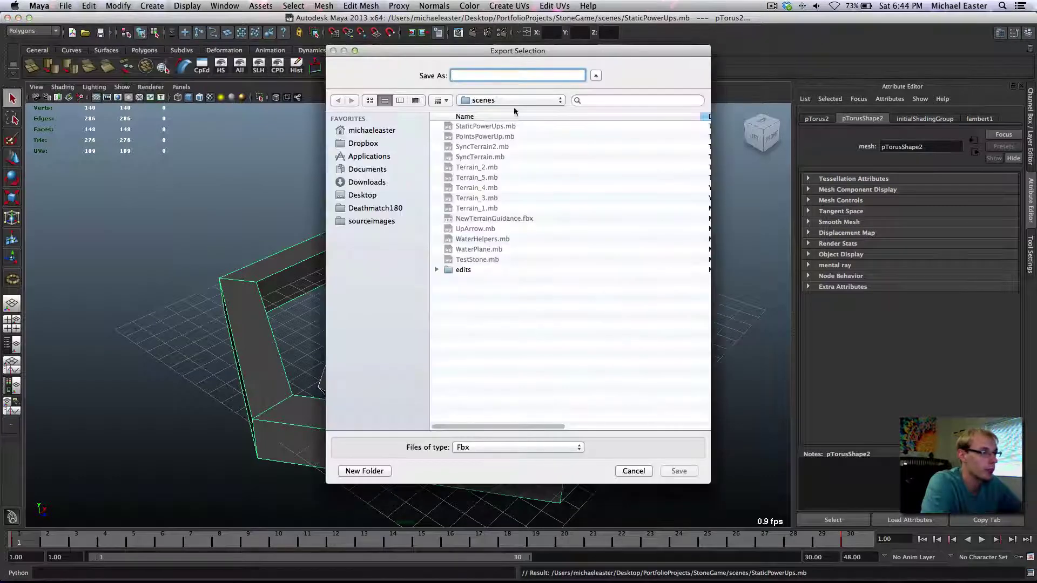
pyautogui.click(500, 129)
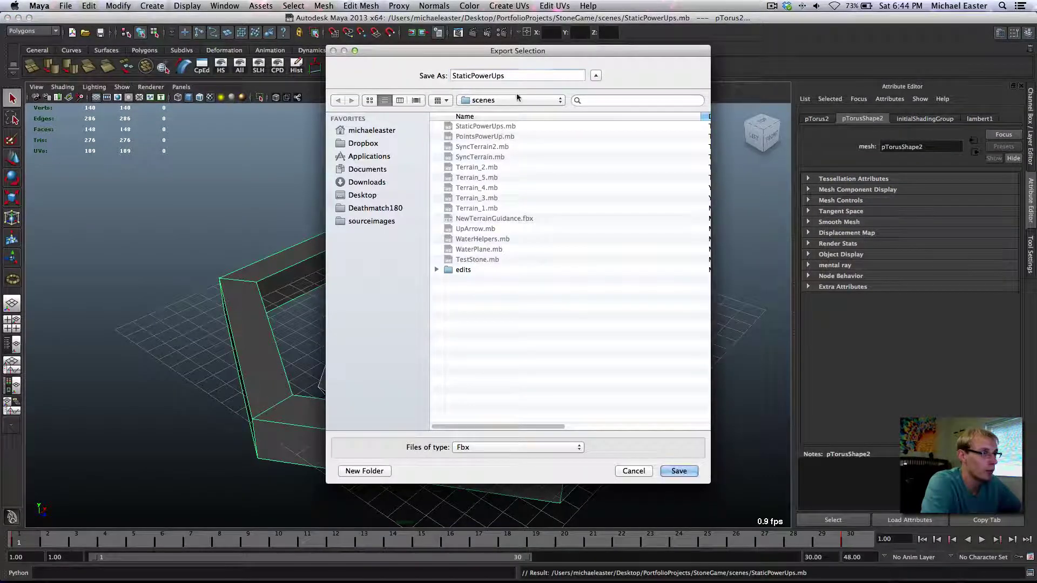
pyautogui.click(670, 471)
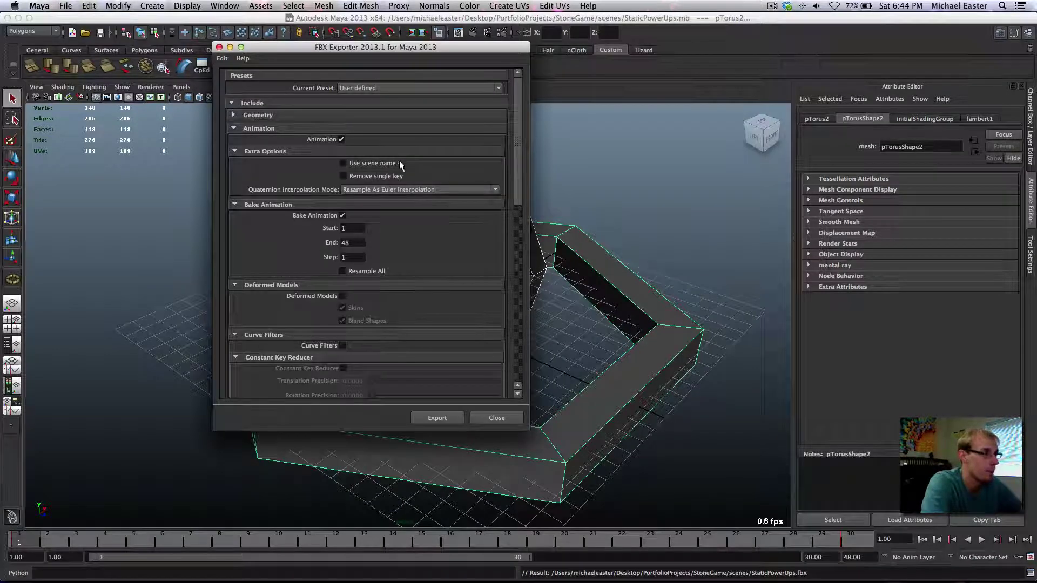
pyautogui.scroll(-8, 374, 165)
pyautogui.scroll(-5, 384, 333)
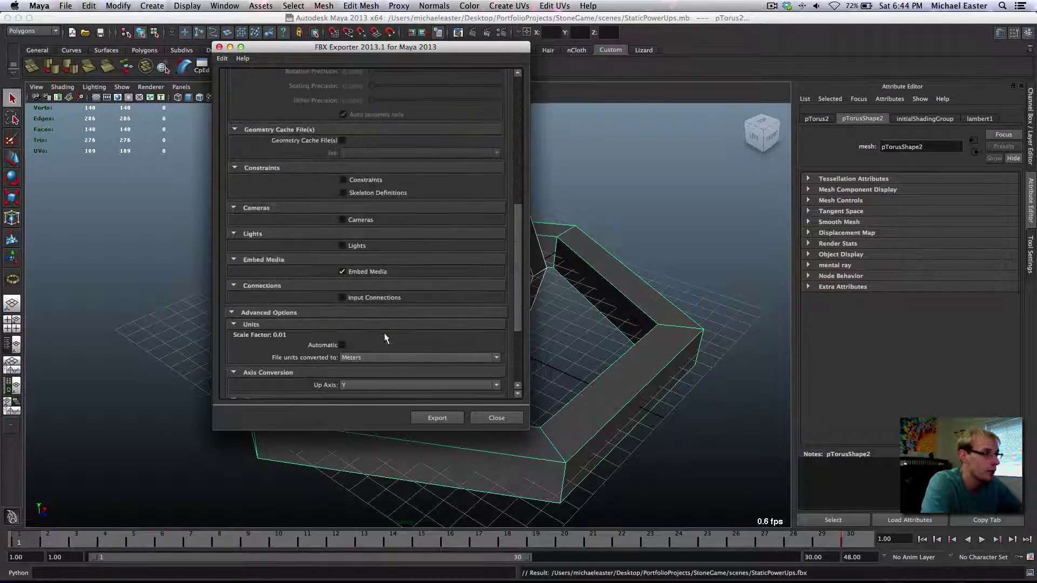
pyautogui.scroll(-5, 410, 329)
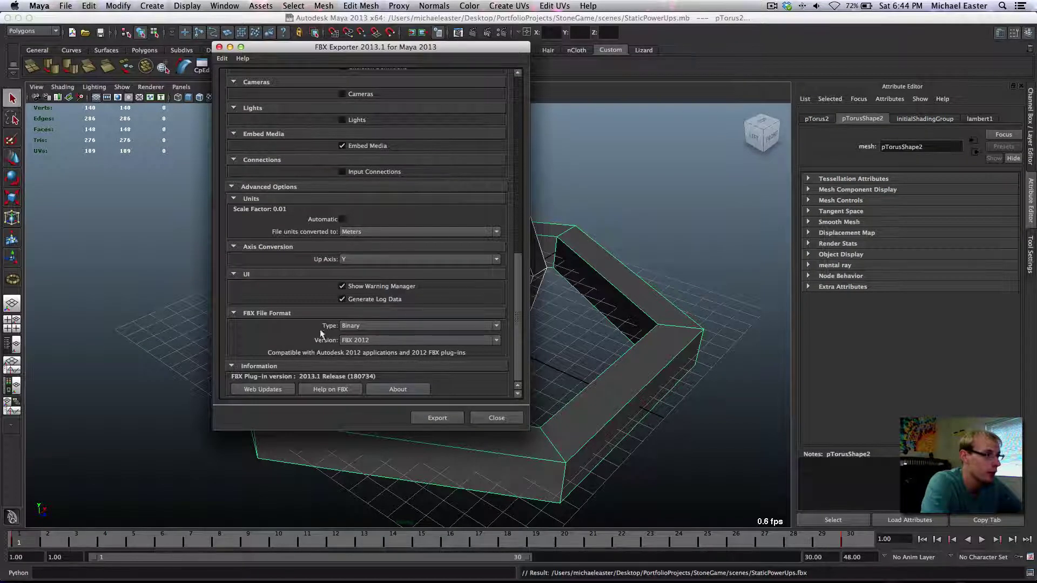
pyautogui.click(438, 418)
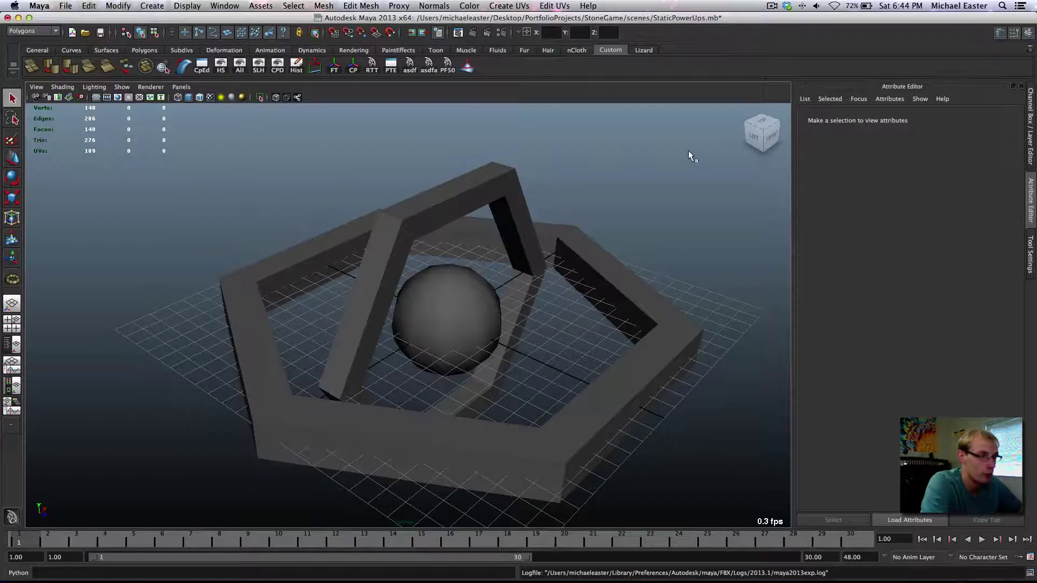